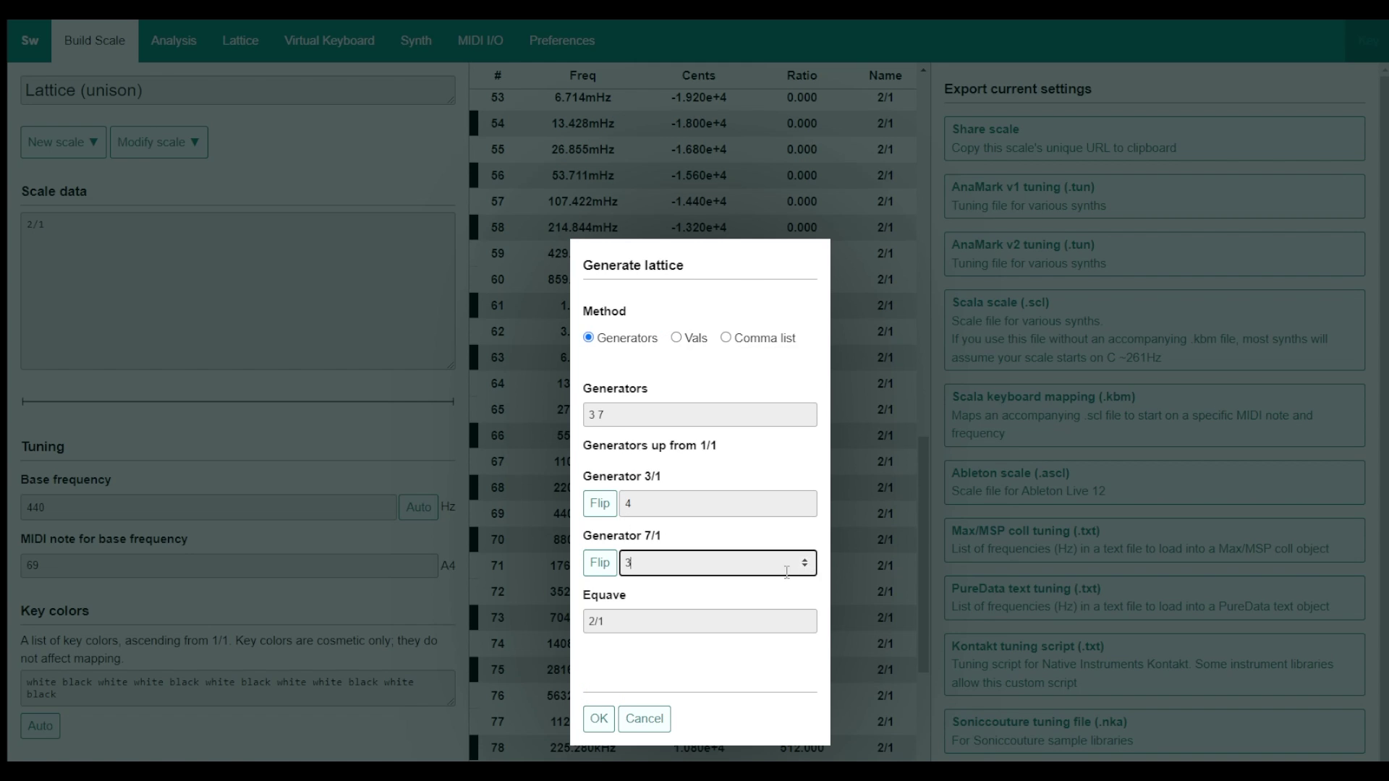
# Step: Generate the lattice scale from the 3/1 and 7/1 generators and show its Lattice diagram
pyautogui.click(609, 715)
pyautogui.click(251, 60)
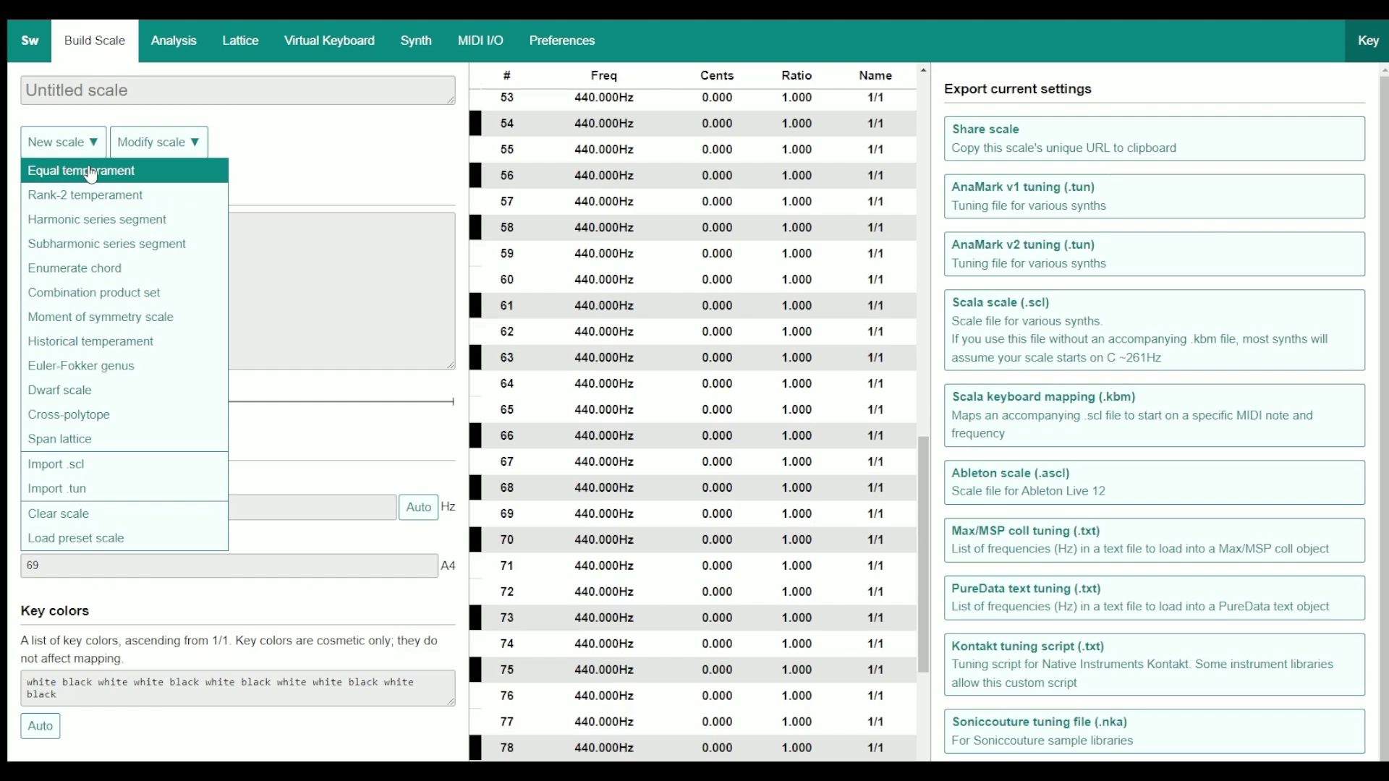
# Step: Create an equal temperament scale with 31 divisions of 2/1
pyautogui.click(81, 170)
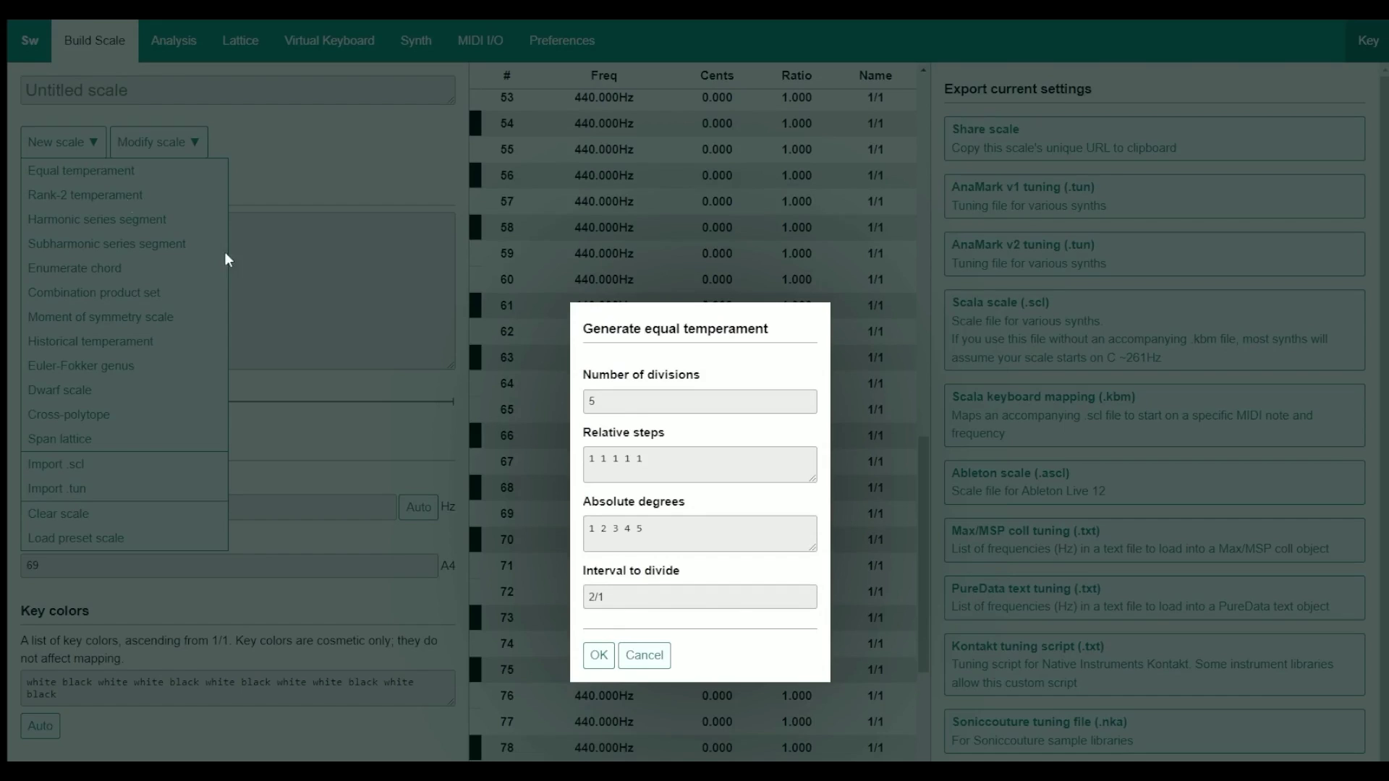
pyautogui.click(640, 410)
pyautogui.press('BackSpace')
pyautogui.write('31')
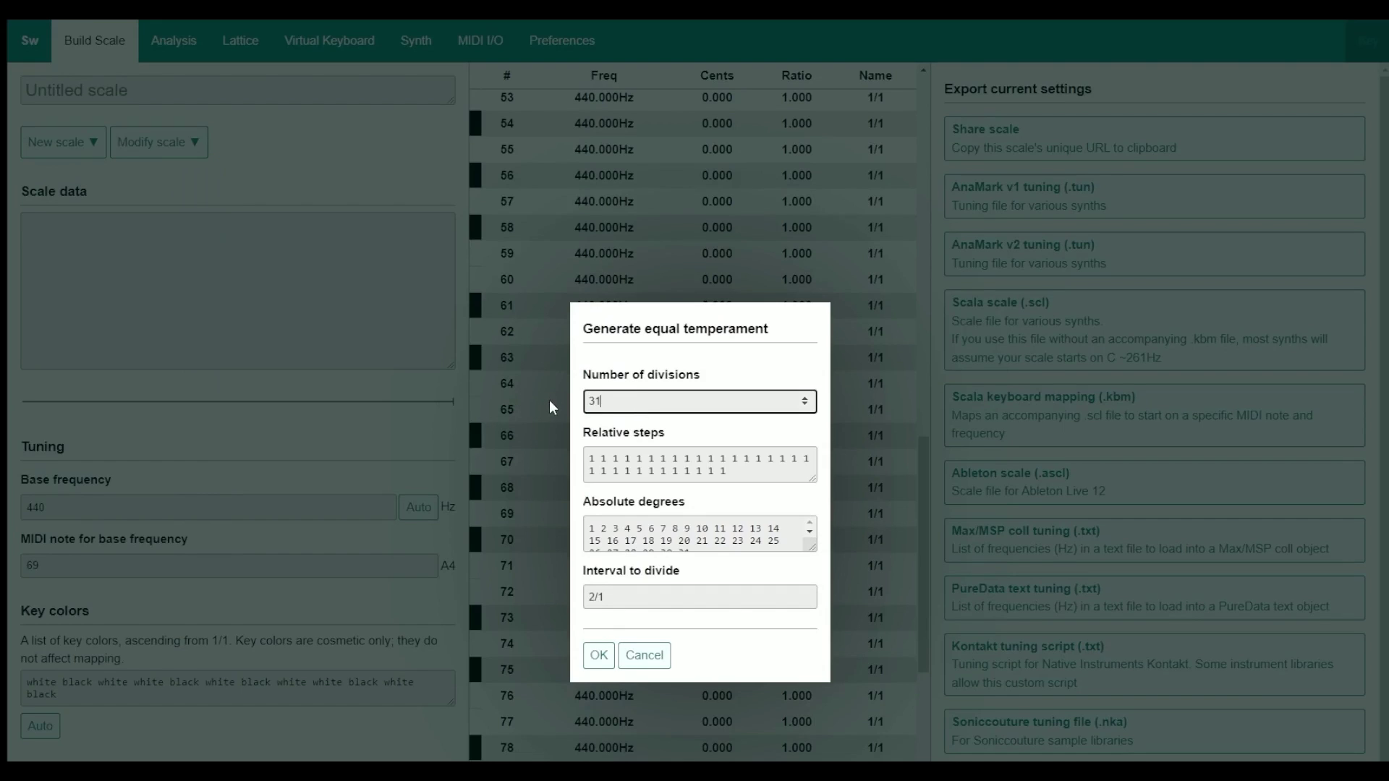
pyautogui.press('Tab')
pyautogui.hotkey('shift', 'Tab')
pyautogui.hotkey('ctrl', 'a')
pyautogui.click(600, 655)
# Step: Start editing the scale data list to prepare the chord entry
pyautogui.click(275, 310)
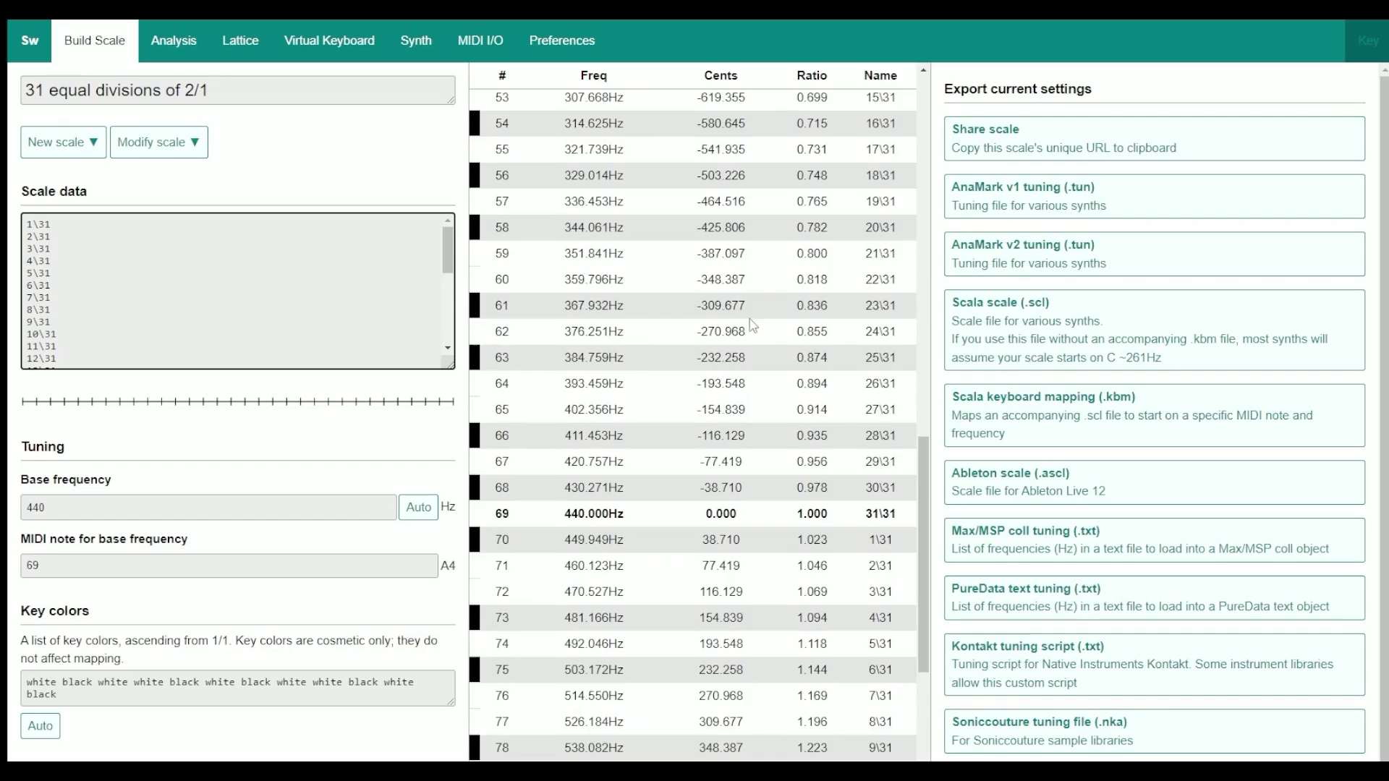
pyautogui.scroll(-1, 712, 452)
pyautogui.scroll(1, 712, 452)
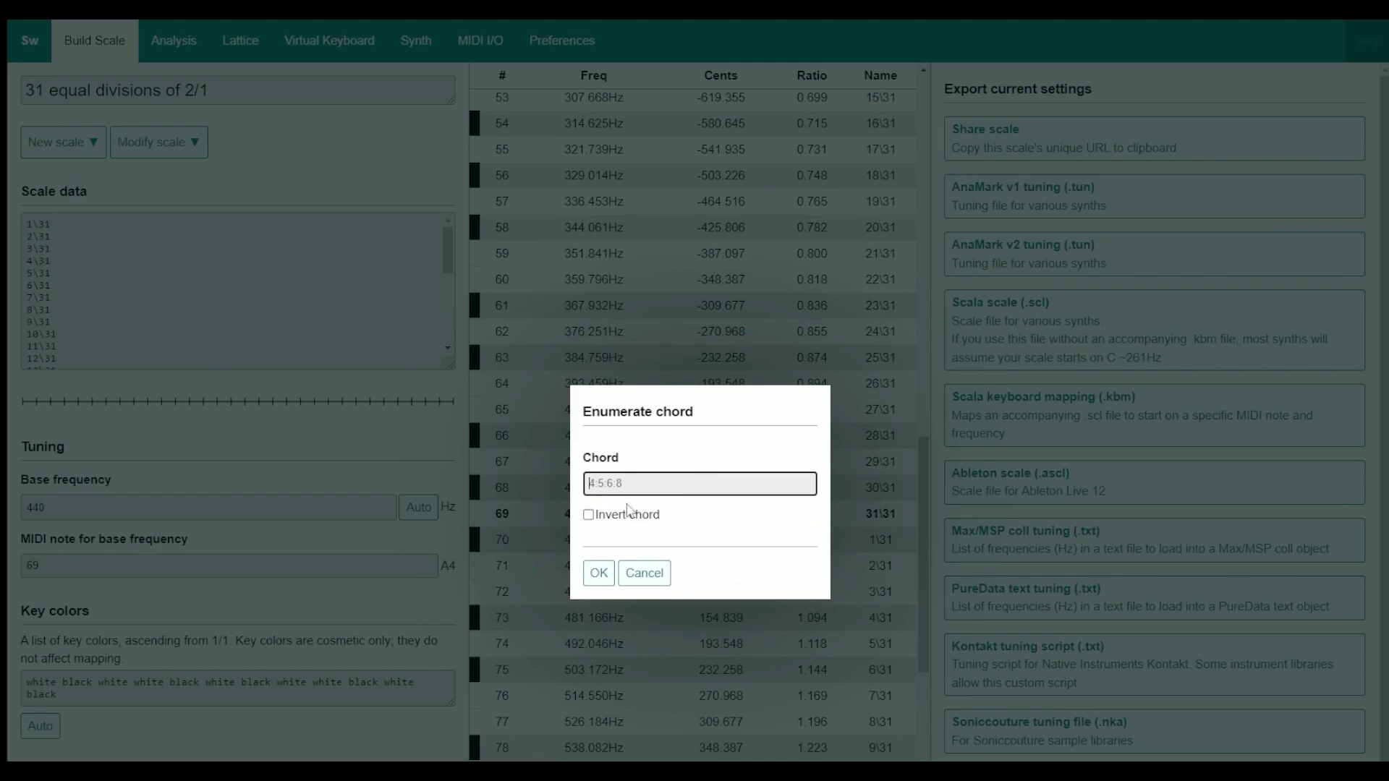
# Step: Paste the chord 22:23:25:26:28:30:31:33:35:37:39:42:44 and apply it as the scale
pyautogui.write('22:23:25:26:28:30:31:33:35:37:39:42:44')
pyautogui.click(598, 573)
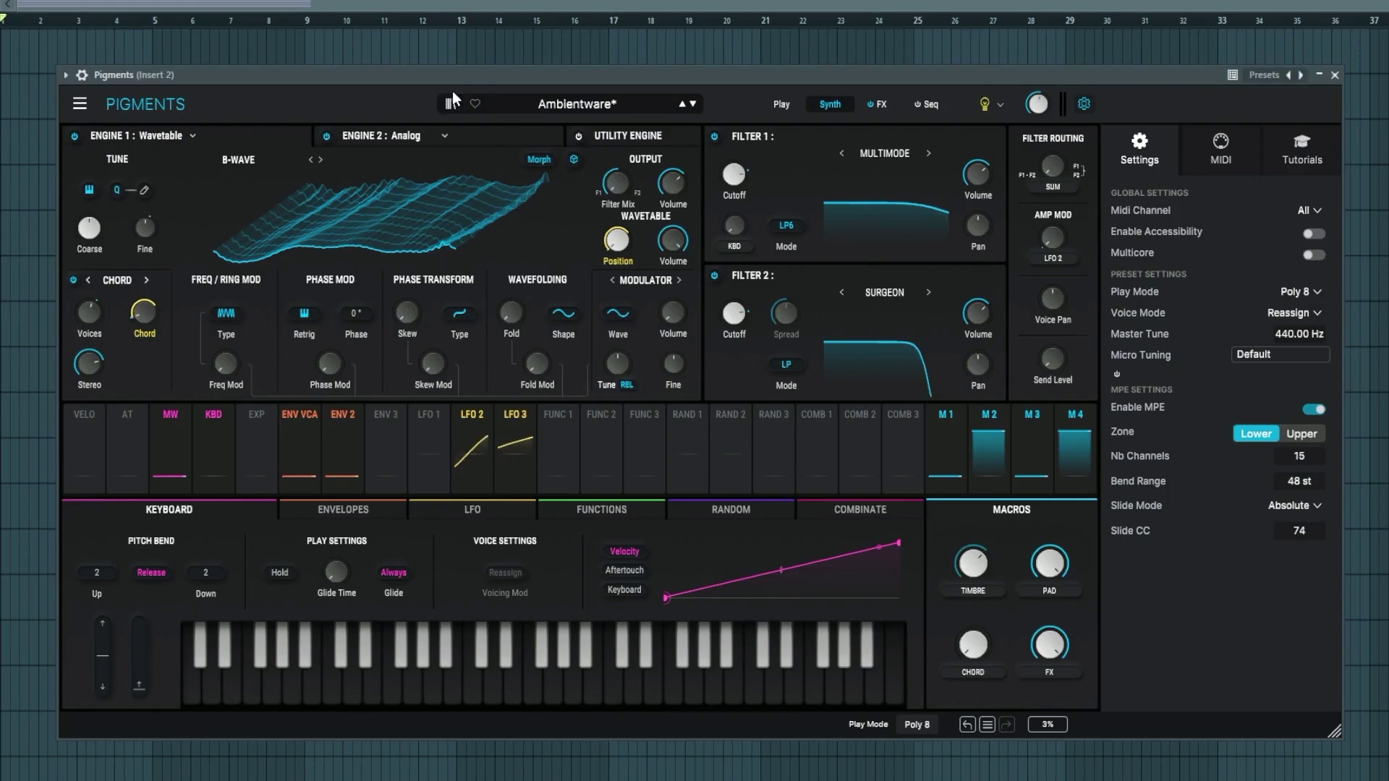
# Step: Show Pigments' settings panel on its global and preset settings page
pyautogui.click(1084, 104)
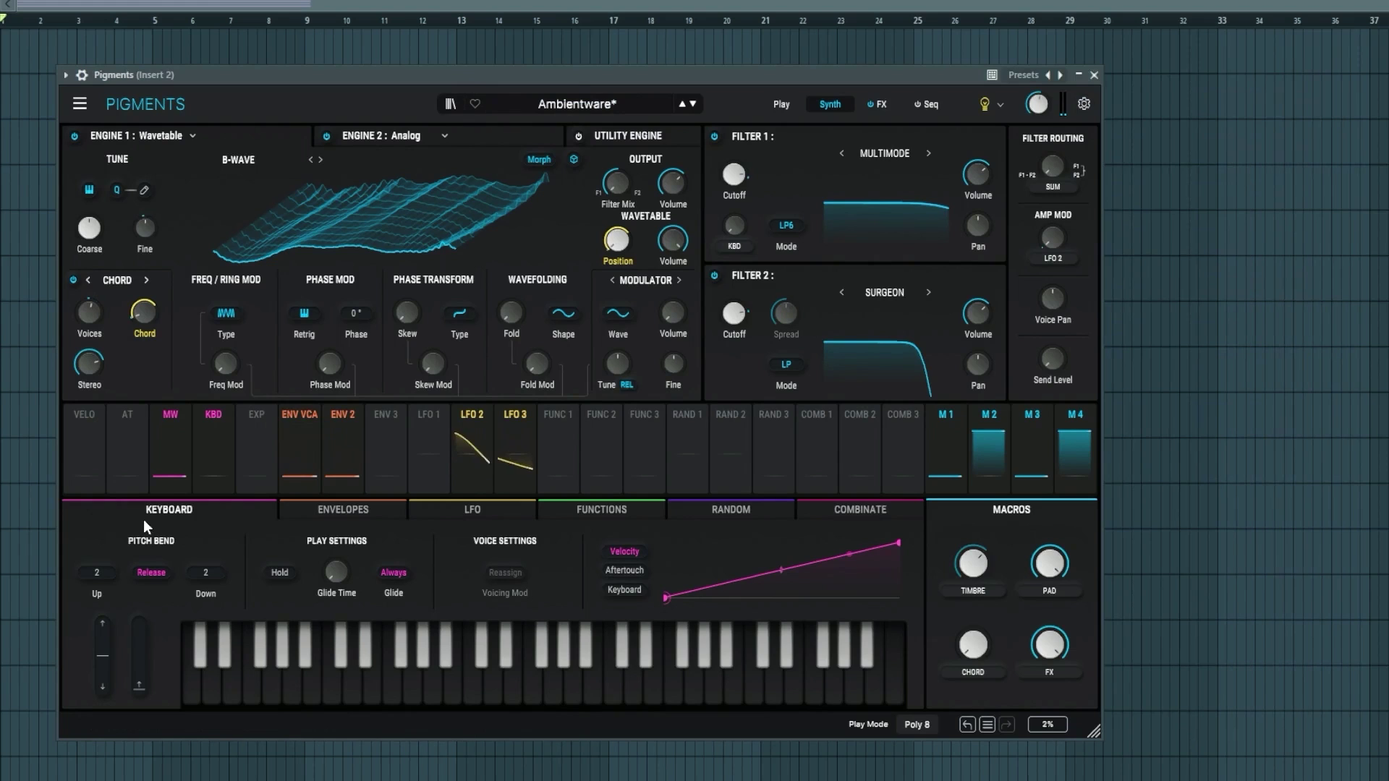
pyautogui.click(1083, 105)
pyautogui.click(1189, 151)
pyautogui.click(1137, 158)
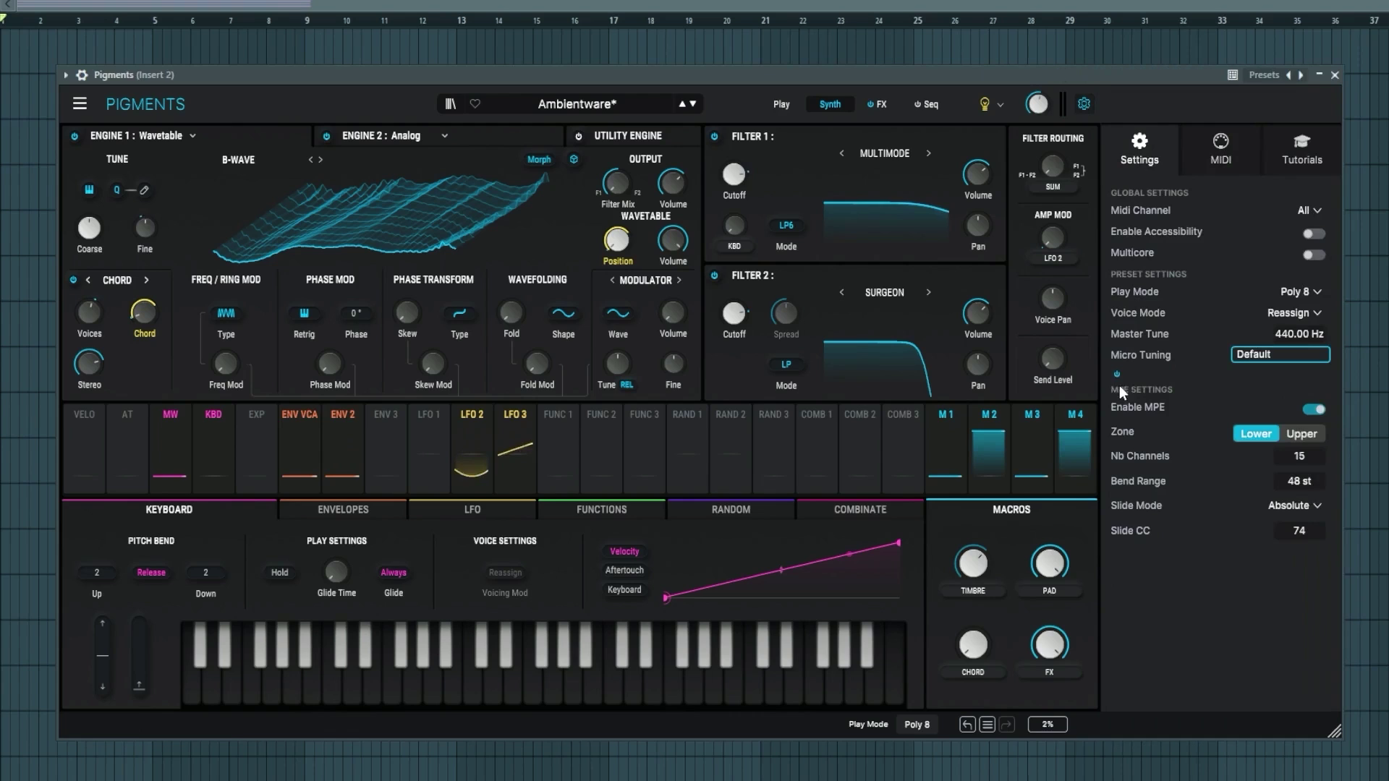
# Step: Load undecimal 12-with superfourth.tun as Pigments' micro tuning
pyautogui.click(1273, 354)
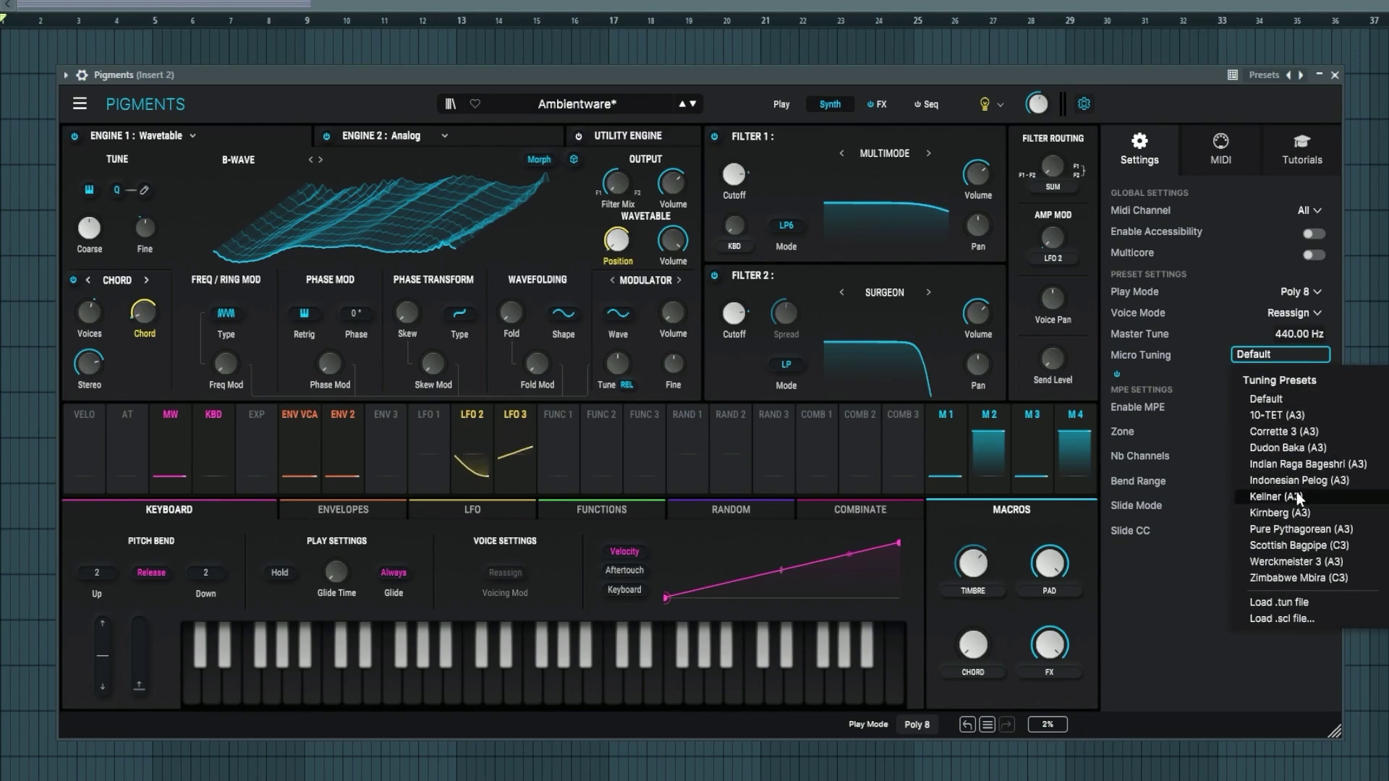
pyautogui.click(1298, 600)
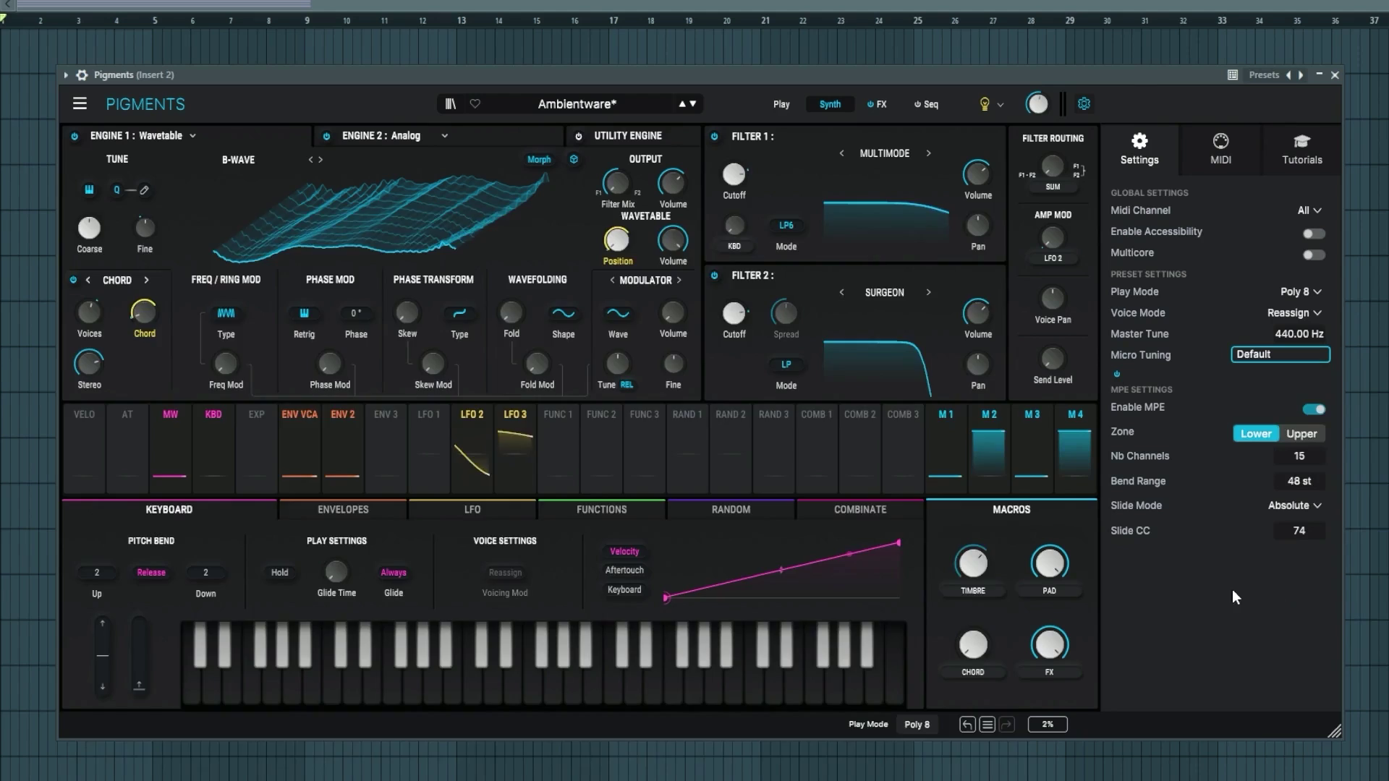
pyautogui.scroll(-7, 524, 528)
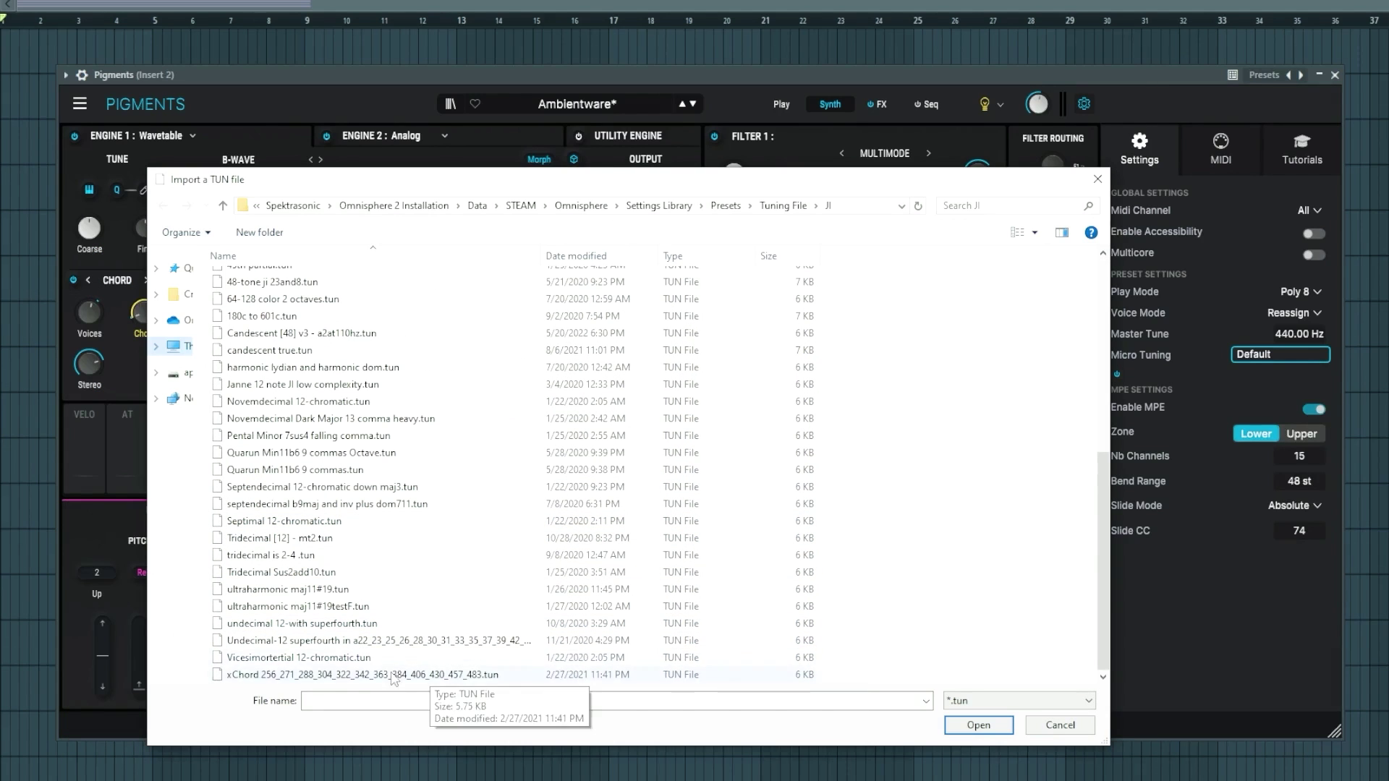
pyautogui.doubleClick(506, 624)
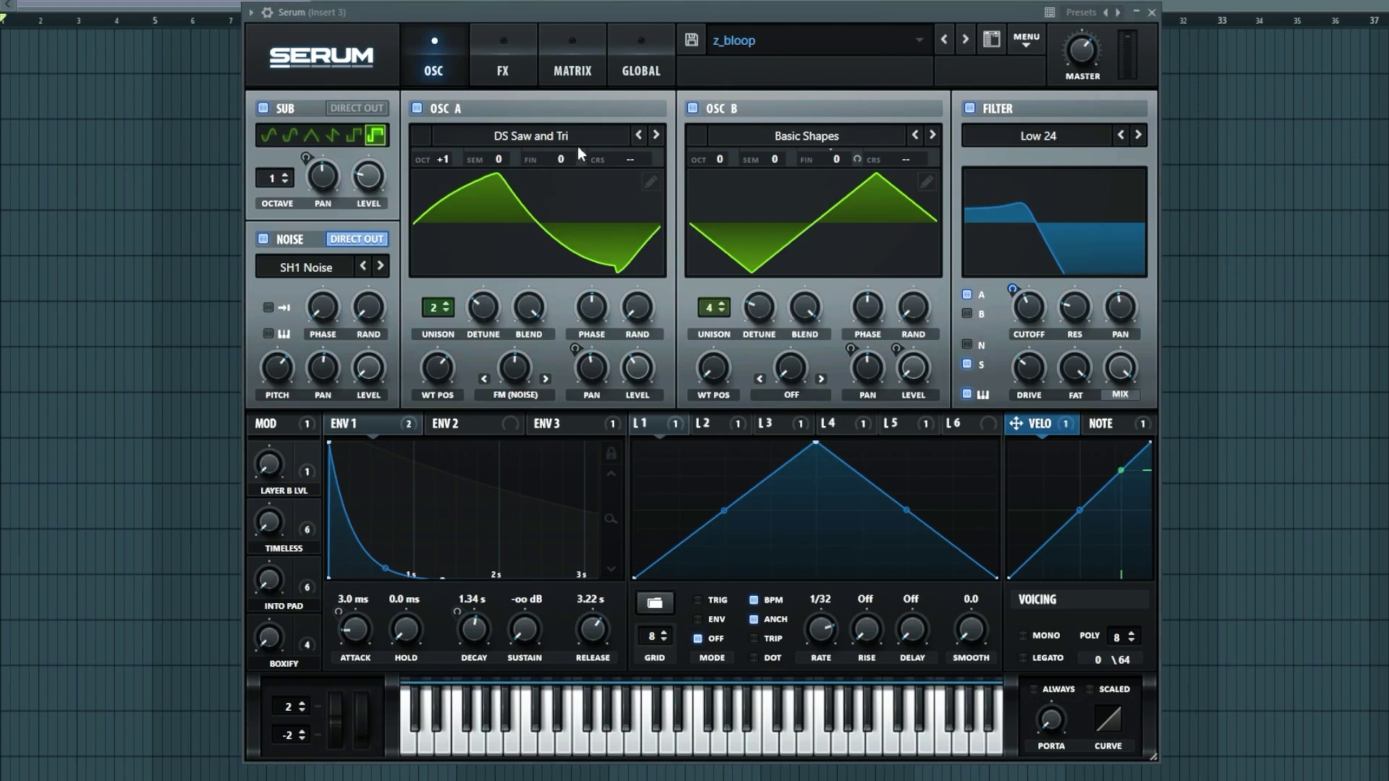
# Step: Browse Serum's Microtonal .tun files via MENU > Load Tuning, then cancel without loading
pyautogui.click(1021, 46)
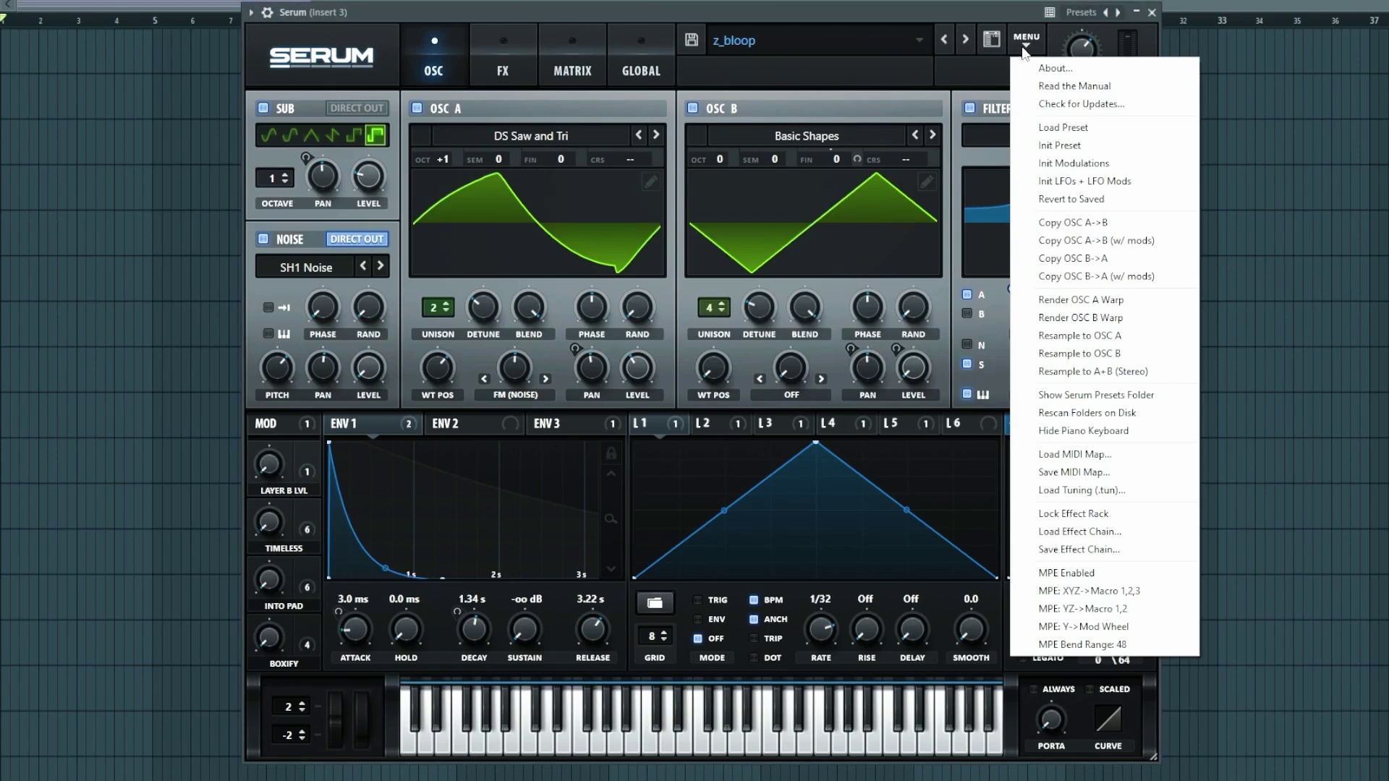
pyautogui.click(1149, 503)
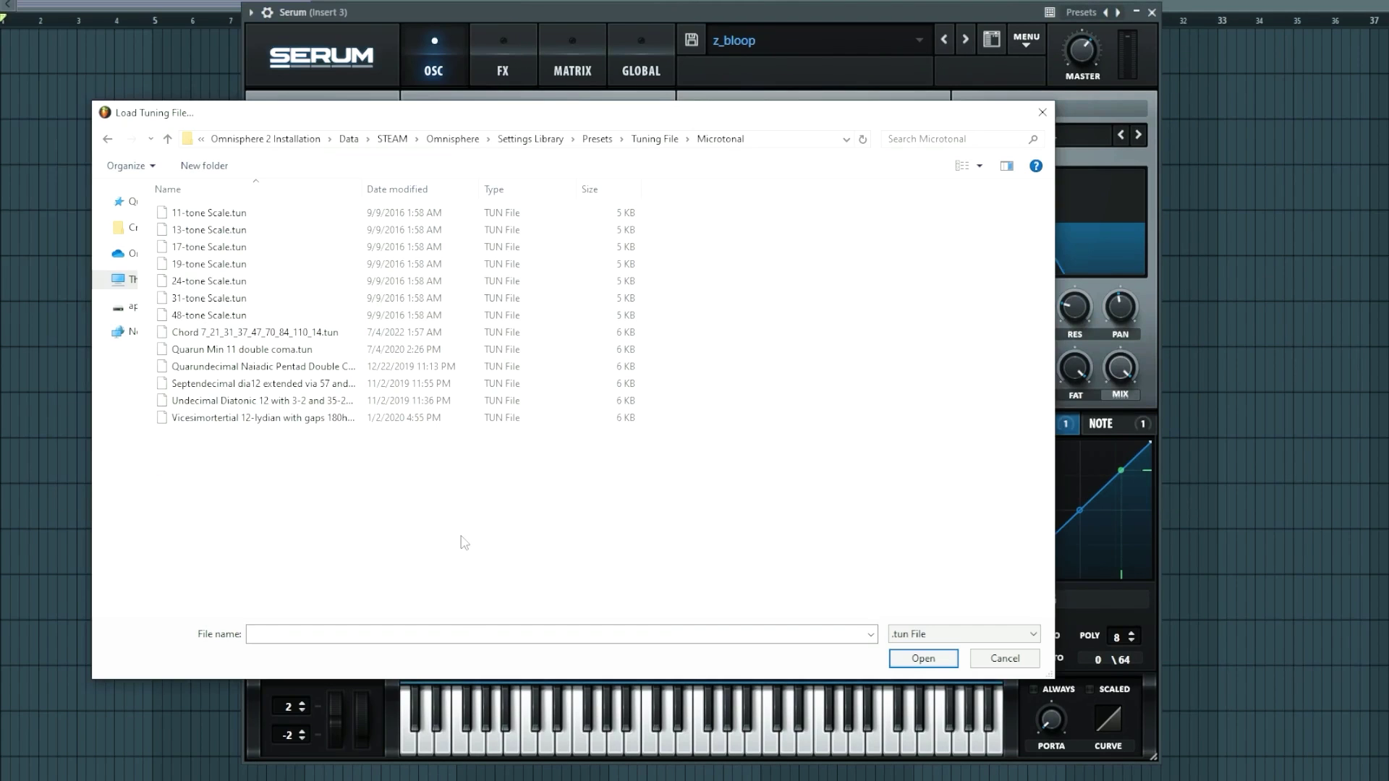
pyautogui.press('Escape')
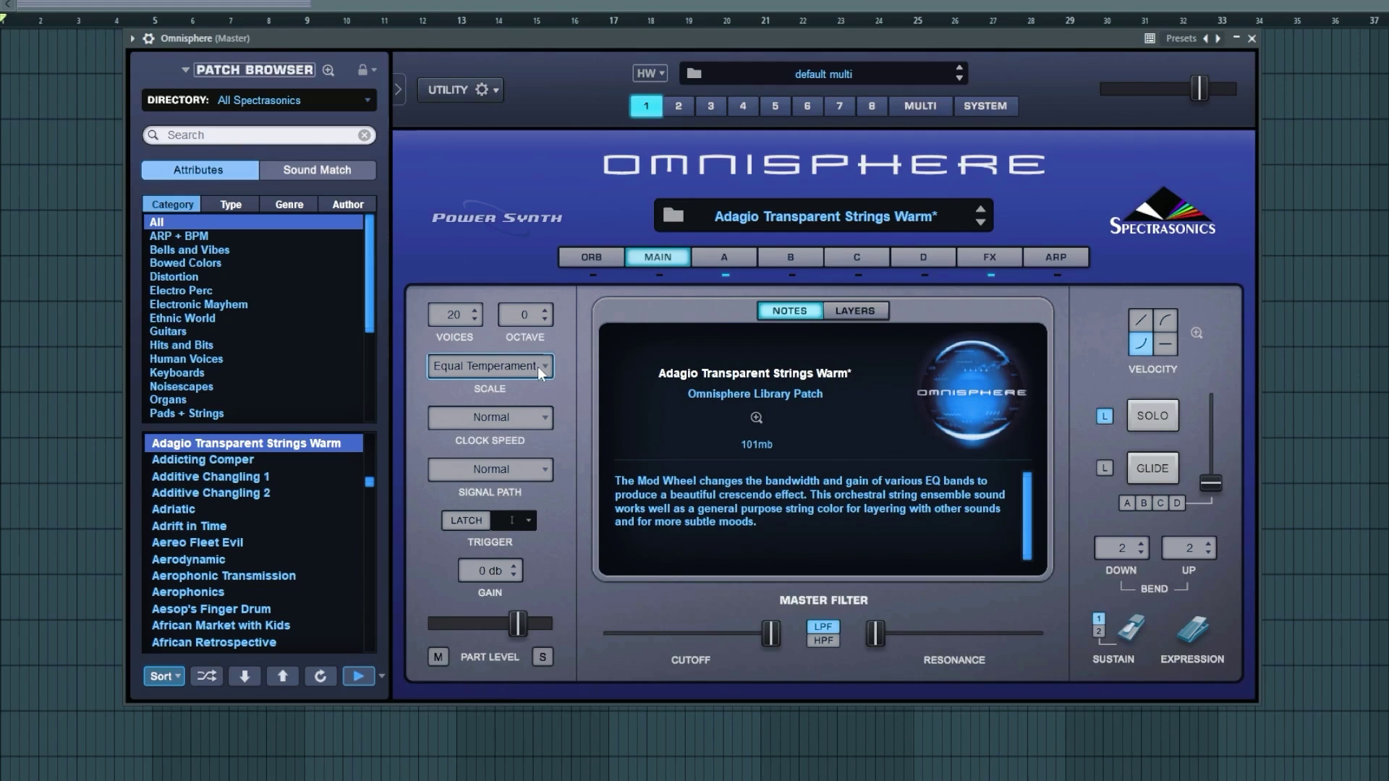
# Step: Set Omnisphere's scale to undecimal 12-with superfourth and close the plugin window
pyautogui.click(515, 363)
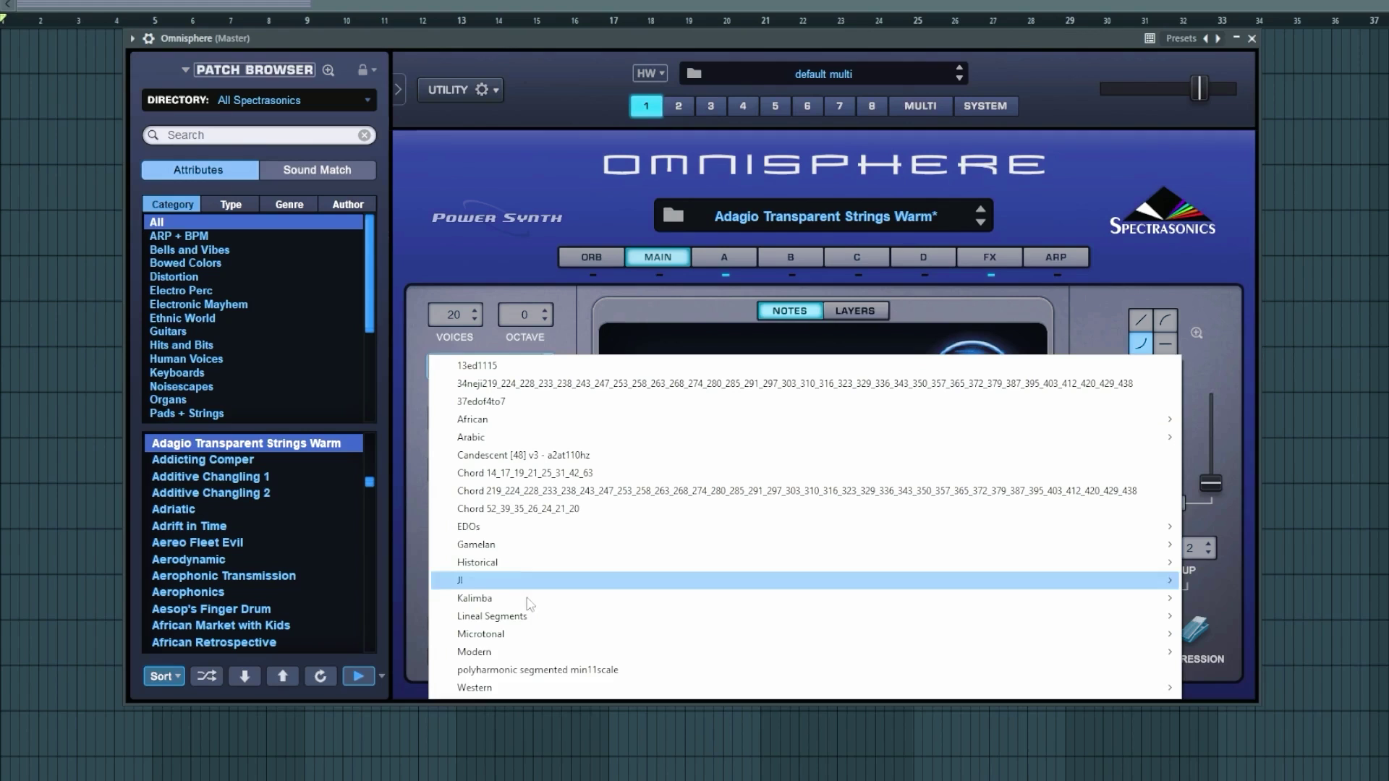
pyautogui.click(505, 259)
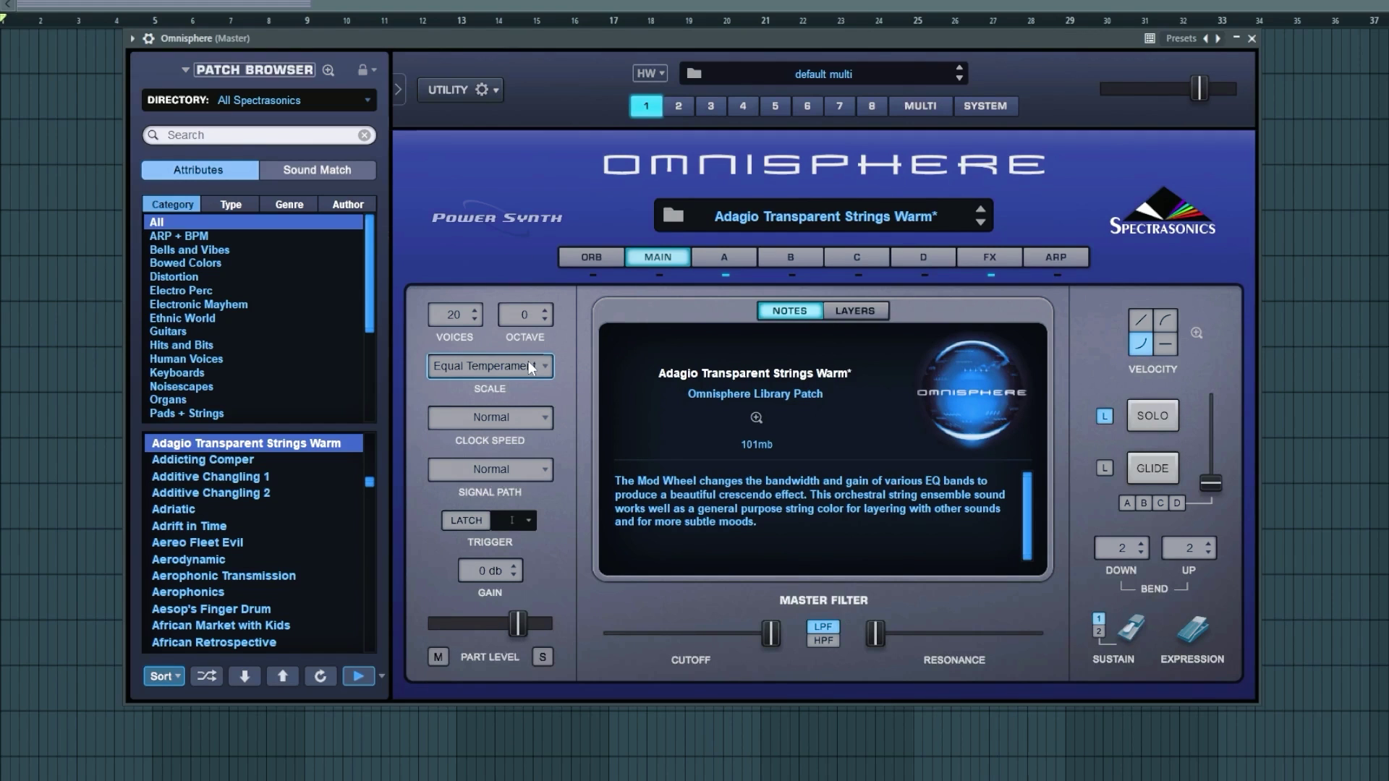
pyautogui.click(528, 363)
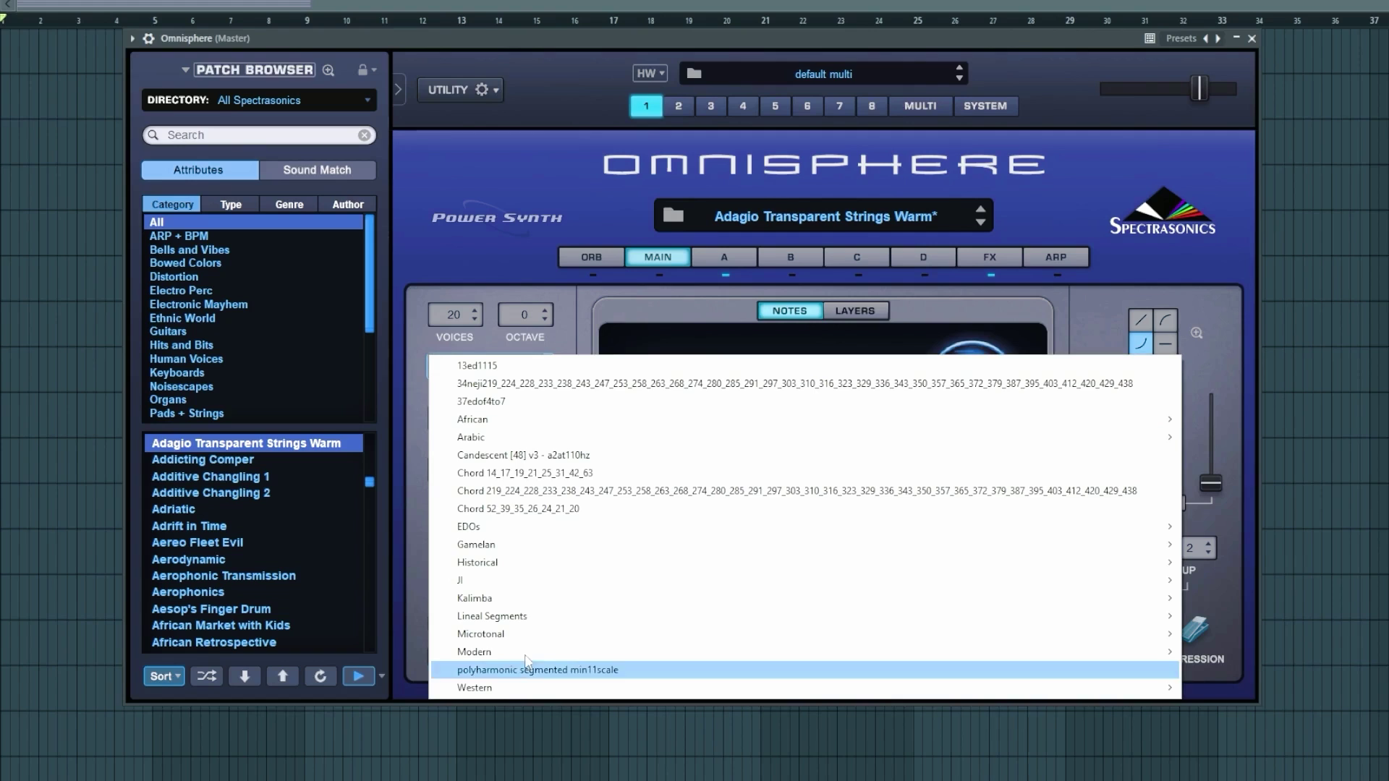
pyautogui.click(474, 273)
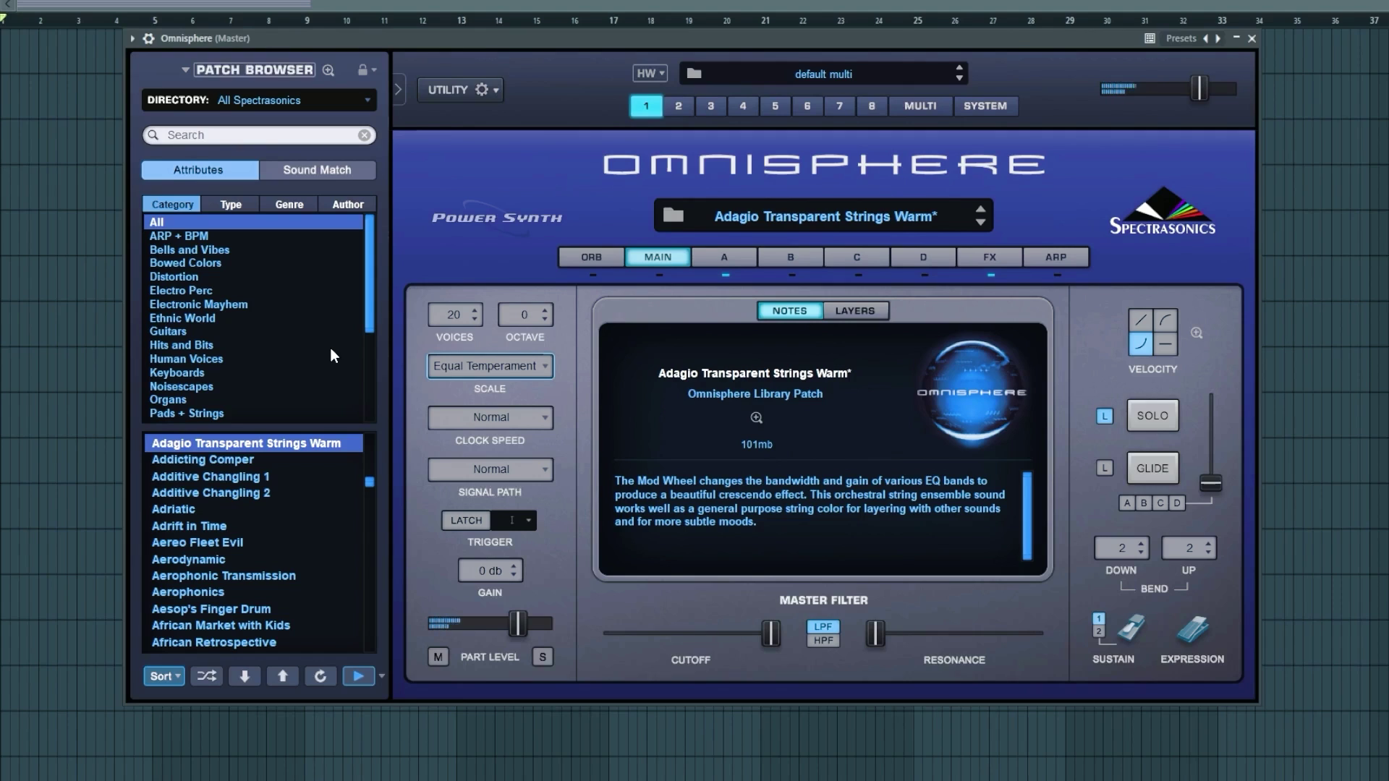
pyautogui.click(490, 365)
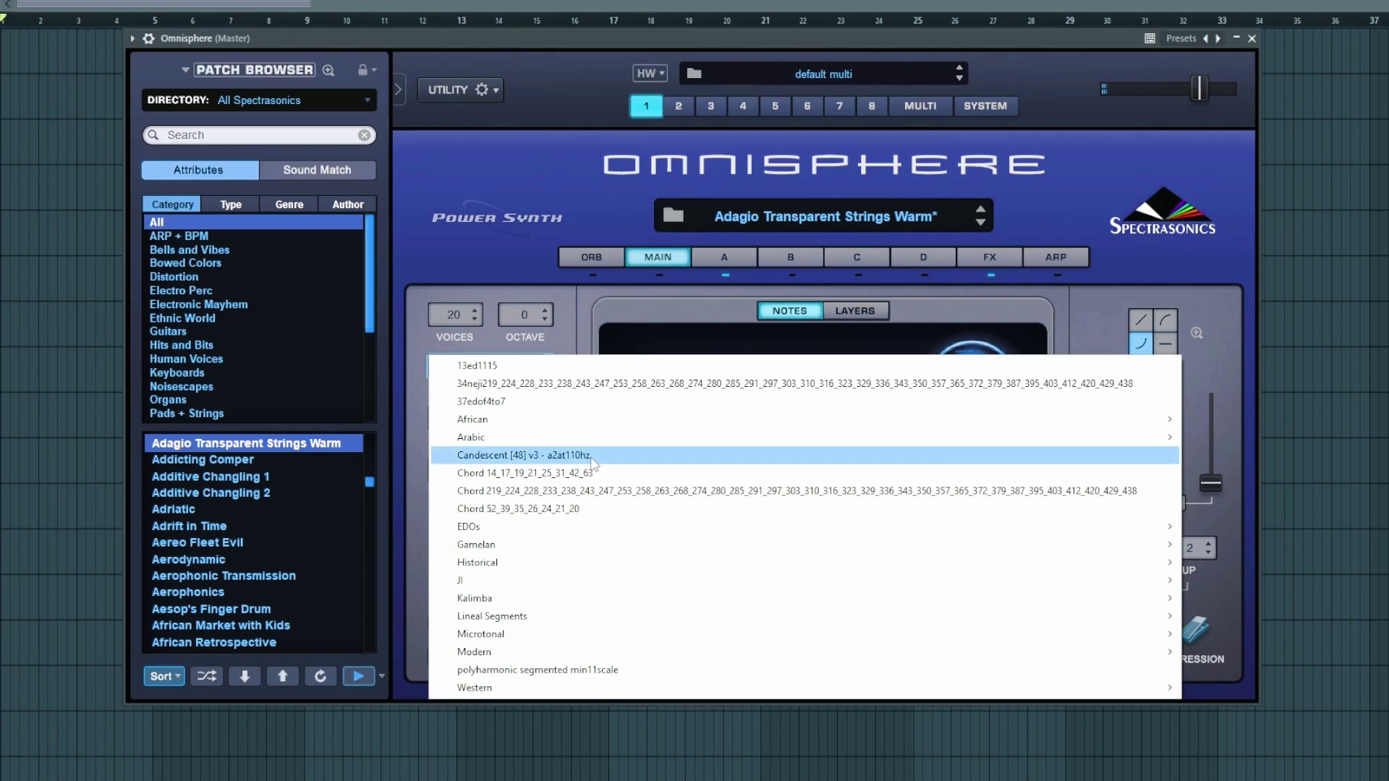
pyautogui.moveTo(565, 580)
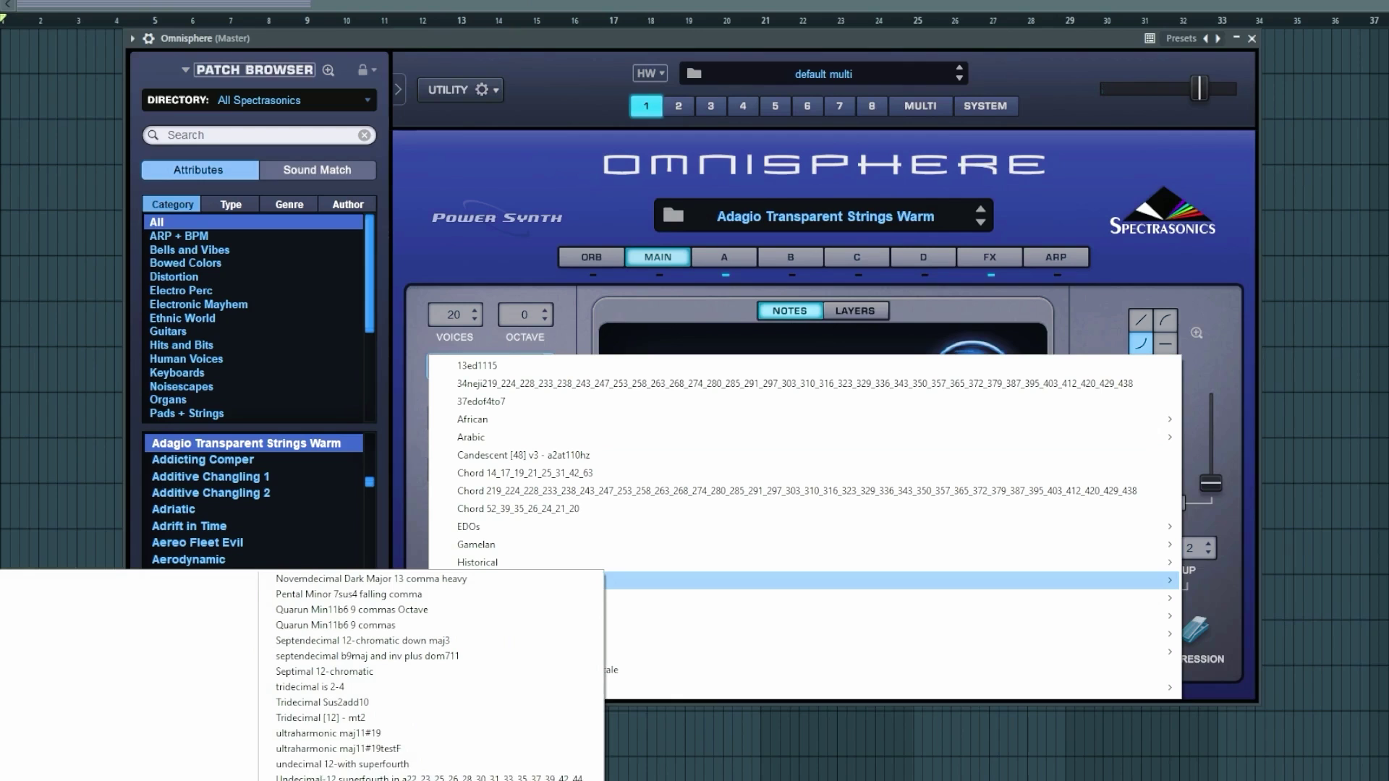
pyautogui.click(340, 764)
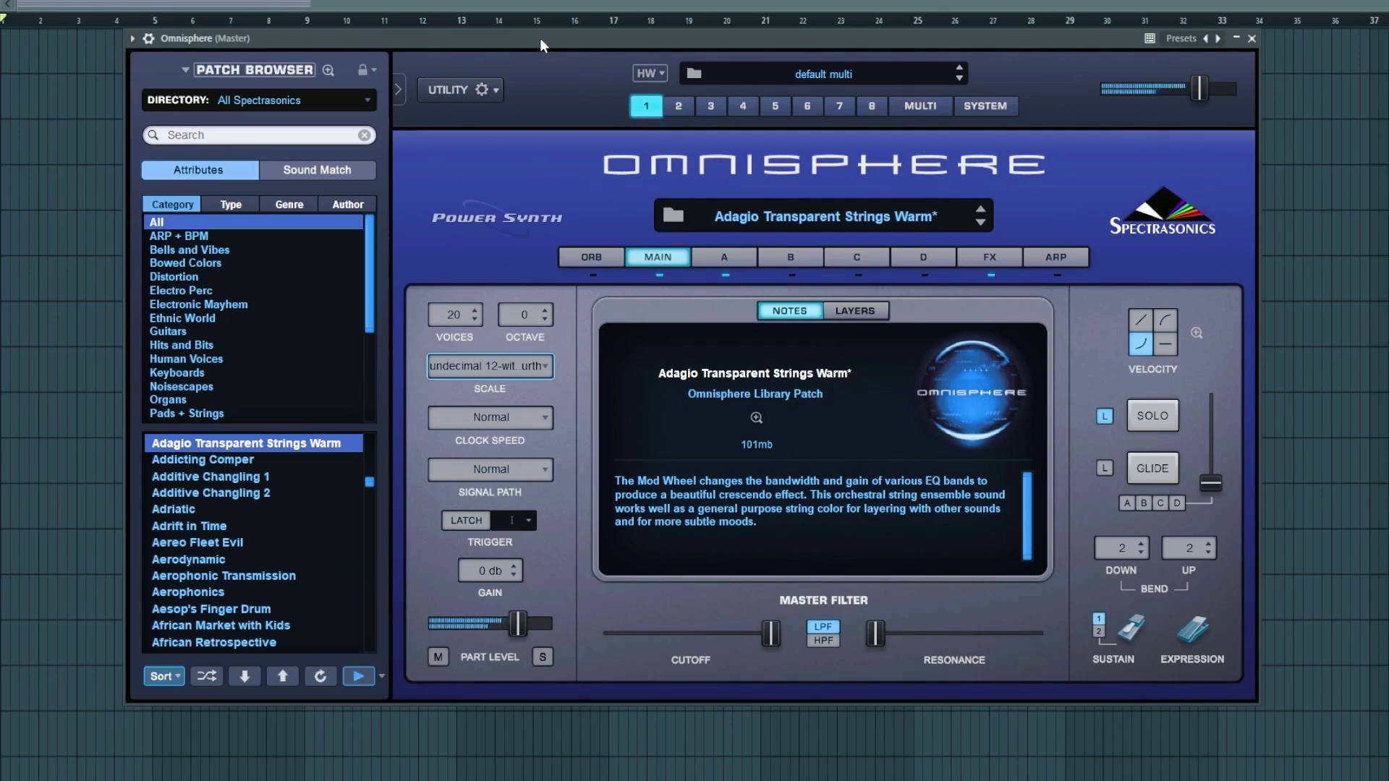
pyautogui.press('Escape')
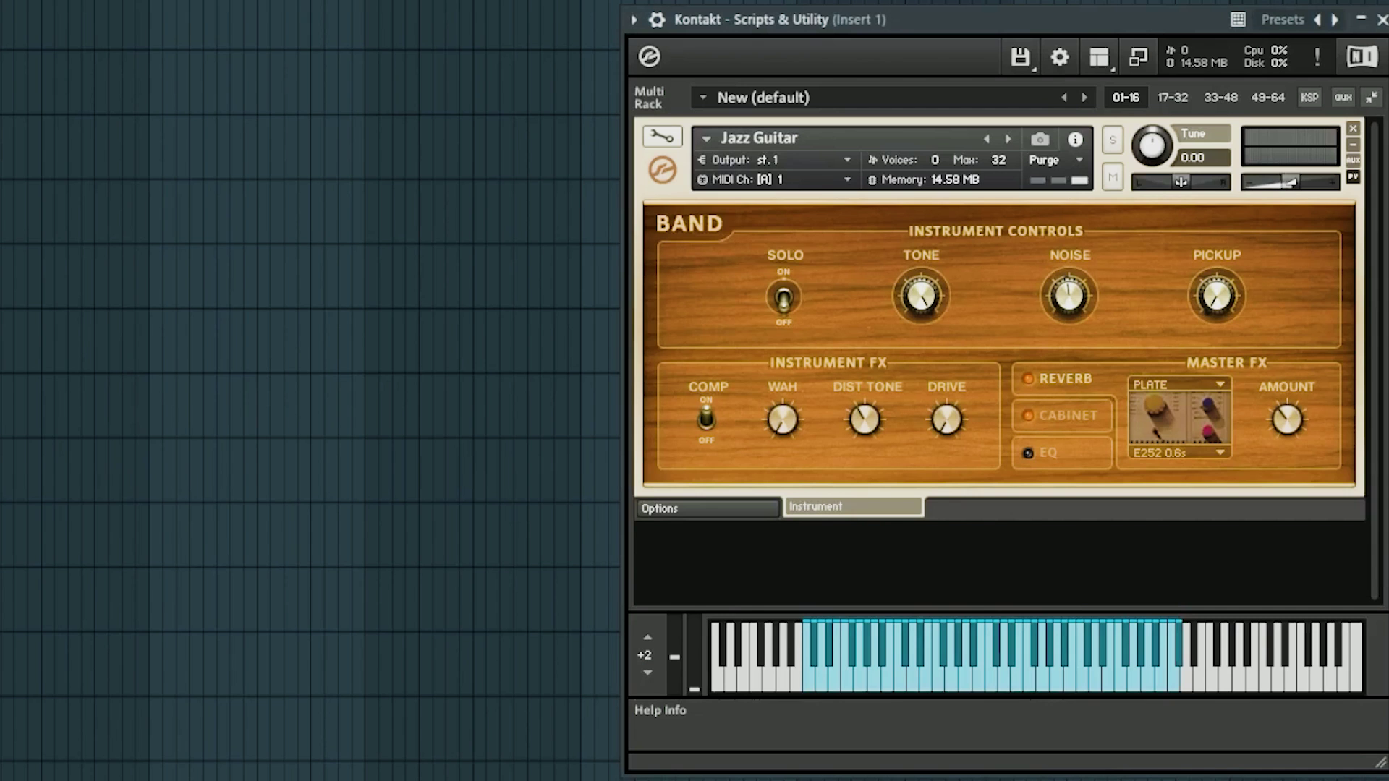
# Step: Move the Kontakt window to the centre and put Jazz Guitar into Edit Mode
pyautogui.moveTo(1066, 23); pyautogui.dragTo(763, 19)
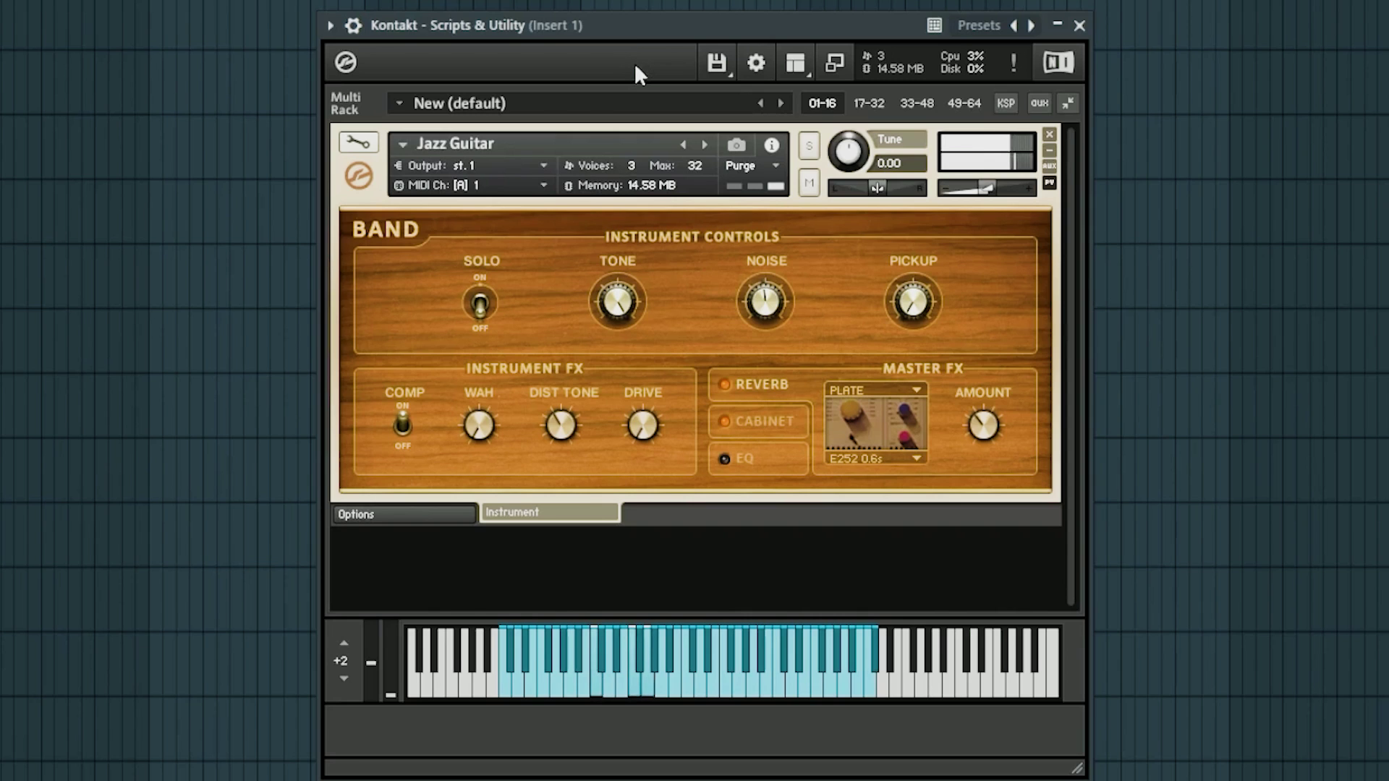
pyautogui.click(360, 143)
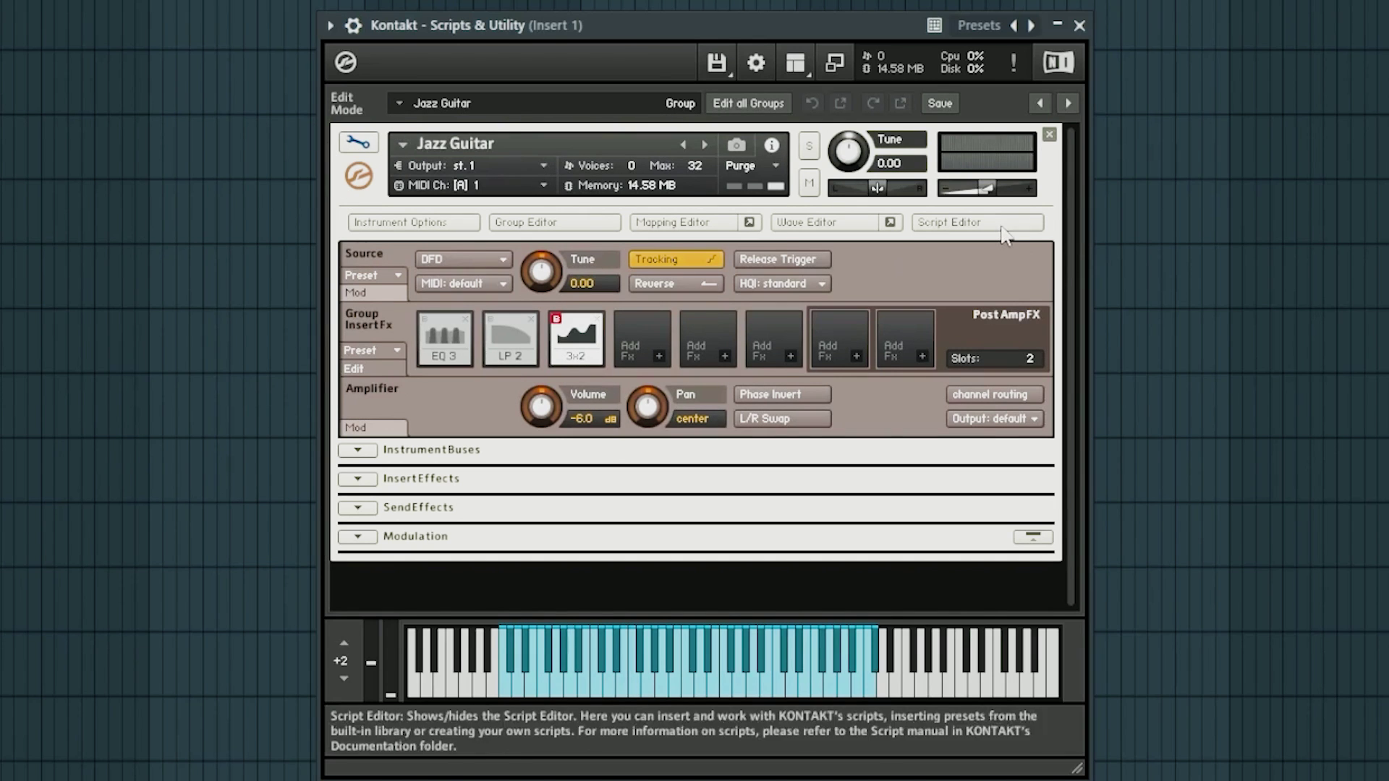
# Step: Open the Script Editor and browse Preset > Factory > Tuning to the Microtuning script
pyautogui.click(969, 222)
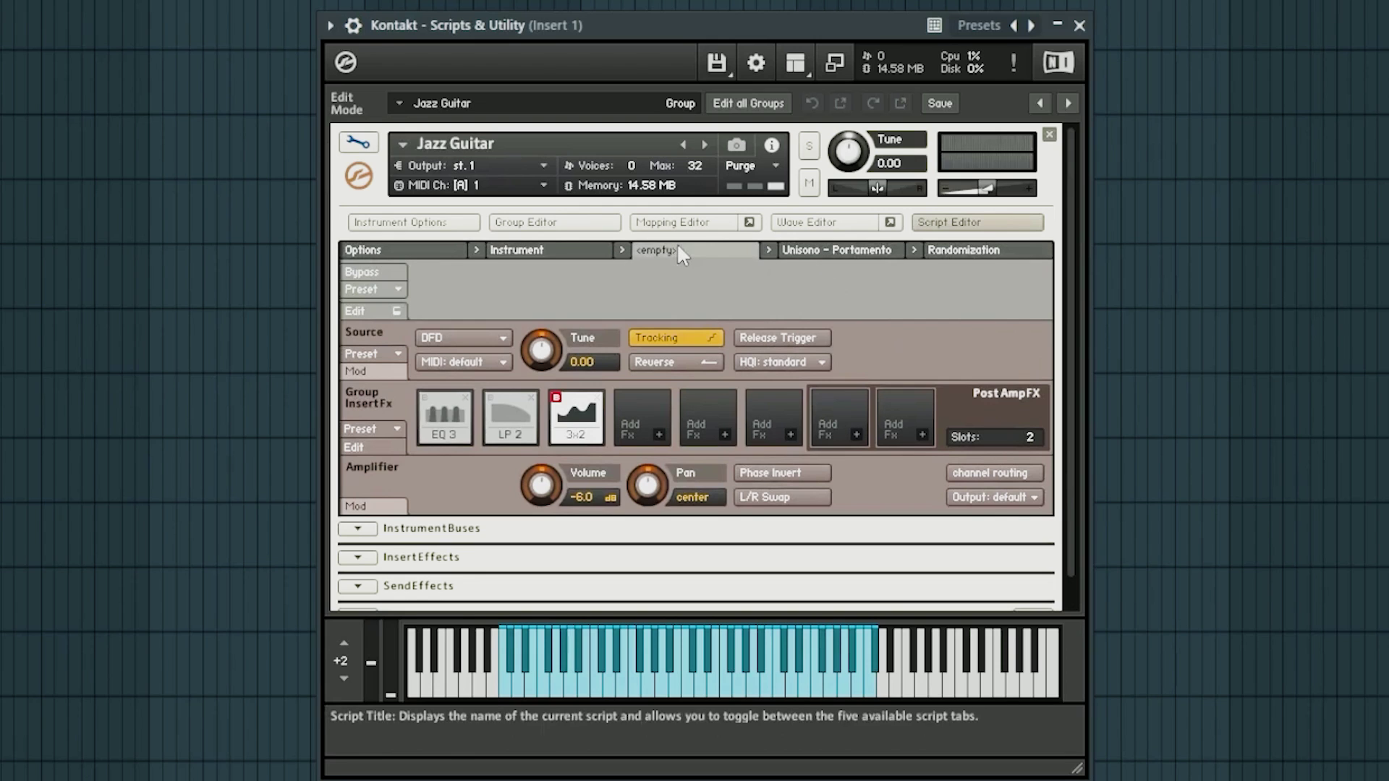
pyautogui.click(391, 288)
pyautogui.click(461, 278)
pyautogui.click(385, 289)
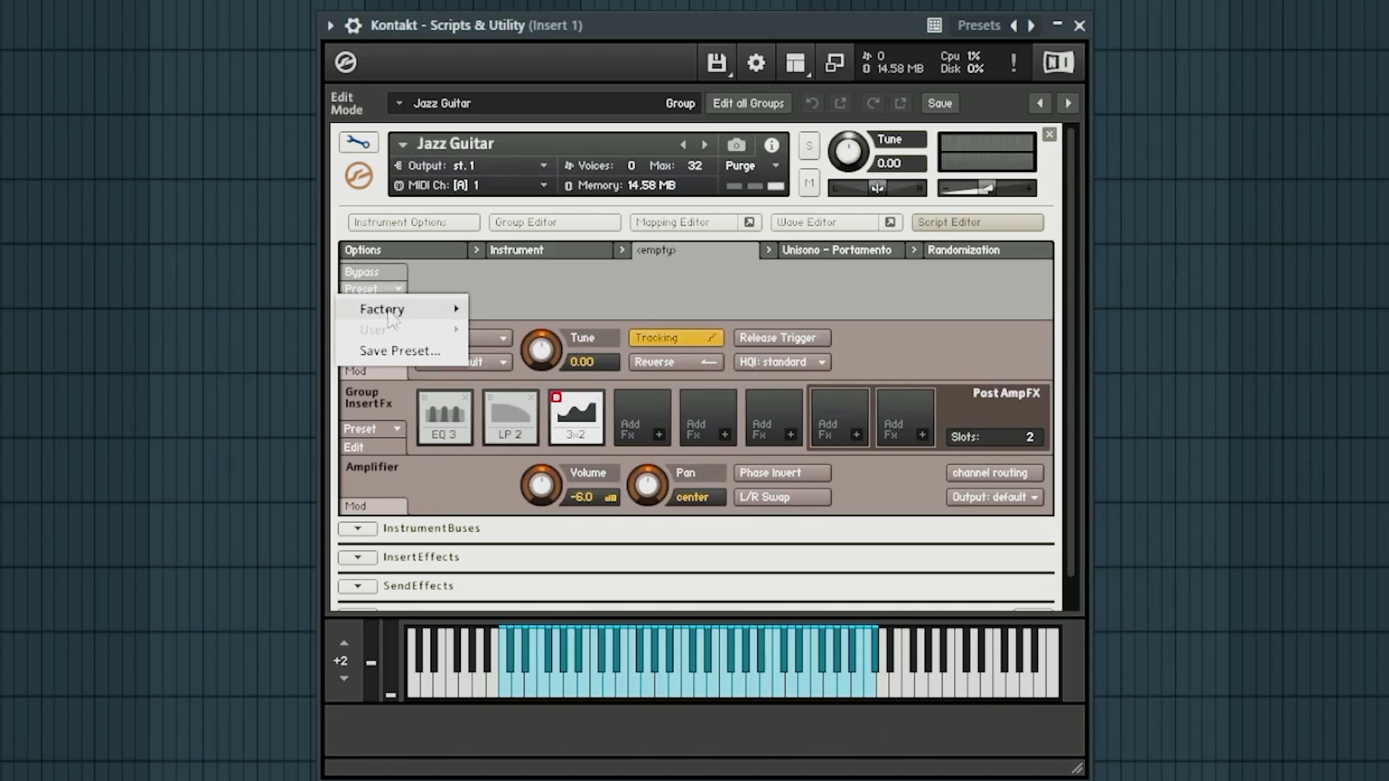
pyautogui.click(378, 292)
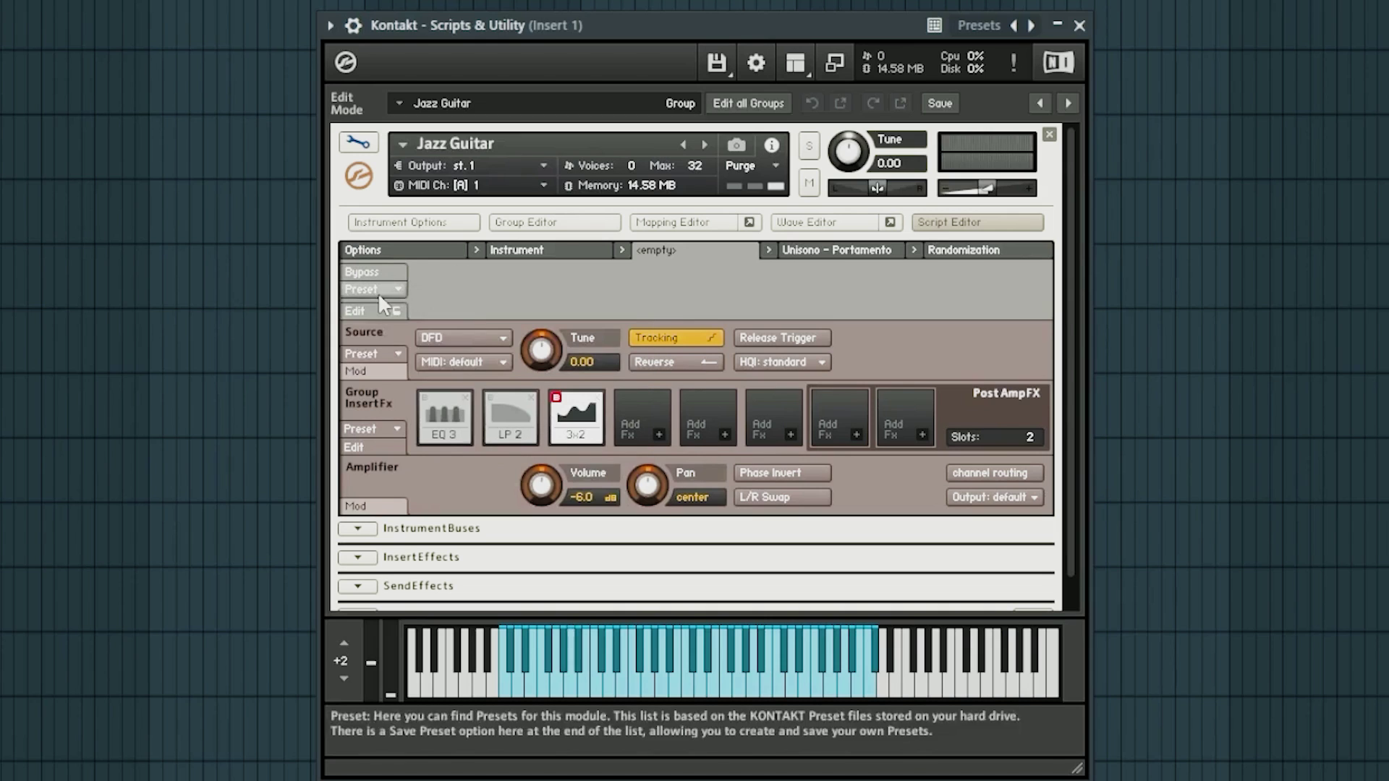
pyautogui.click(381, 292)
pyautogui.moveTo(405, 309)
pyautogui.moveTo(568, 463)
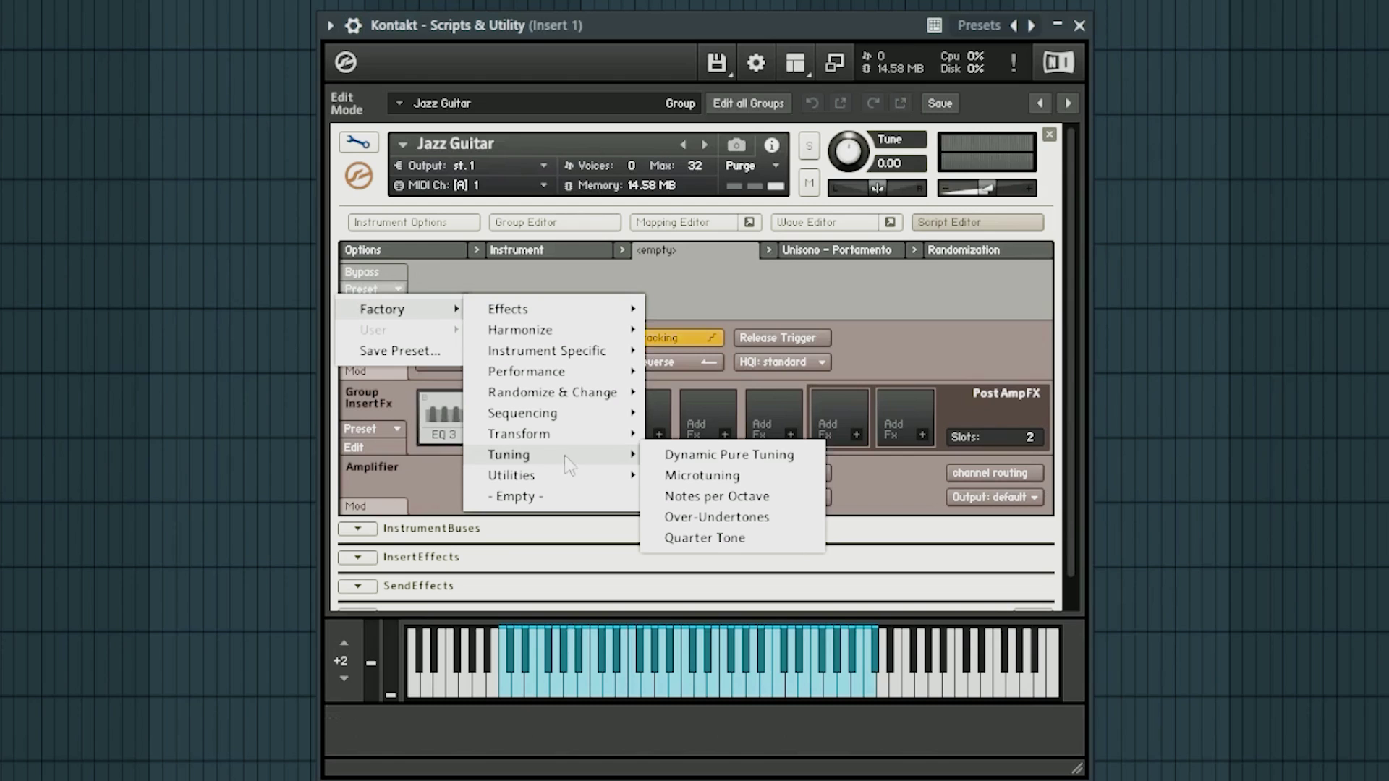
# Step: Load the factory Microtuning script and detune Bb down to -27
pyautogui.click(792, 477)
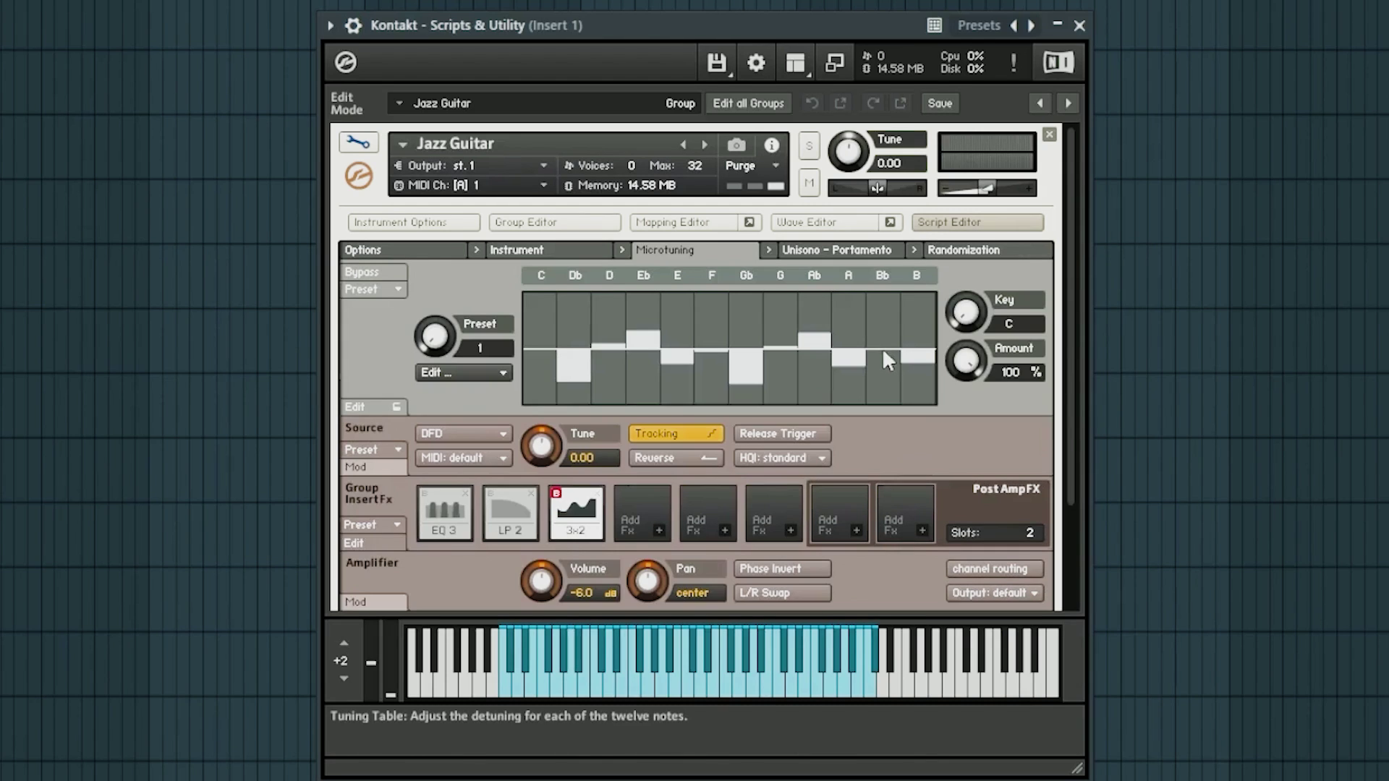
pyautogui.moveTo(883, 352)
pyautogui.mouseDown()
pyautogui.moveTo(882, 385)
pyautogui.moveTo(882, 296)
pyautogui.moveTo(895, 427)
pyautogui.moveTo(886, 281)
pyautogui.moveTo(886, 414)
pyautogui.moveTo(880, 376)
pyautogui.mouseUp()
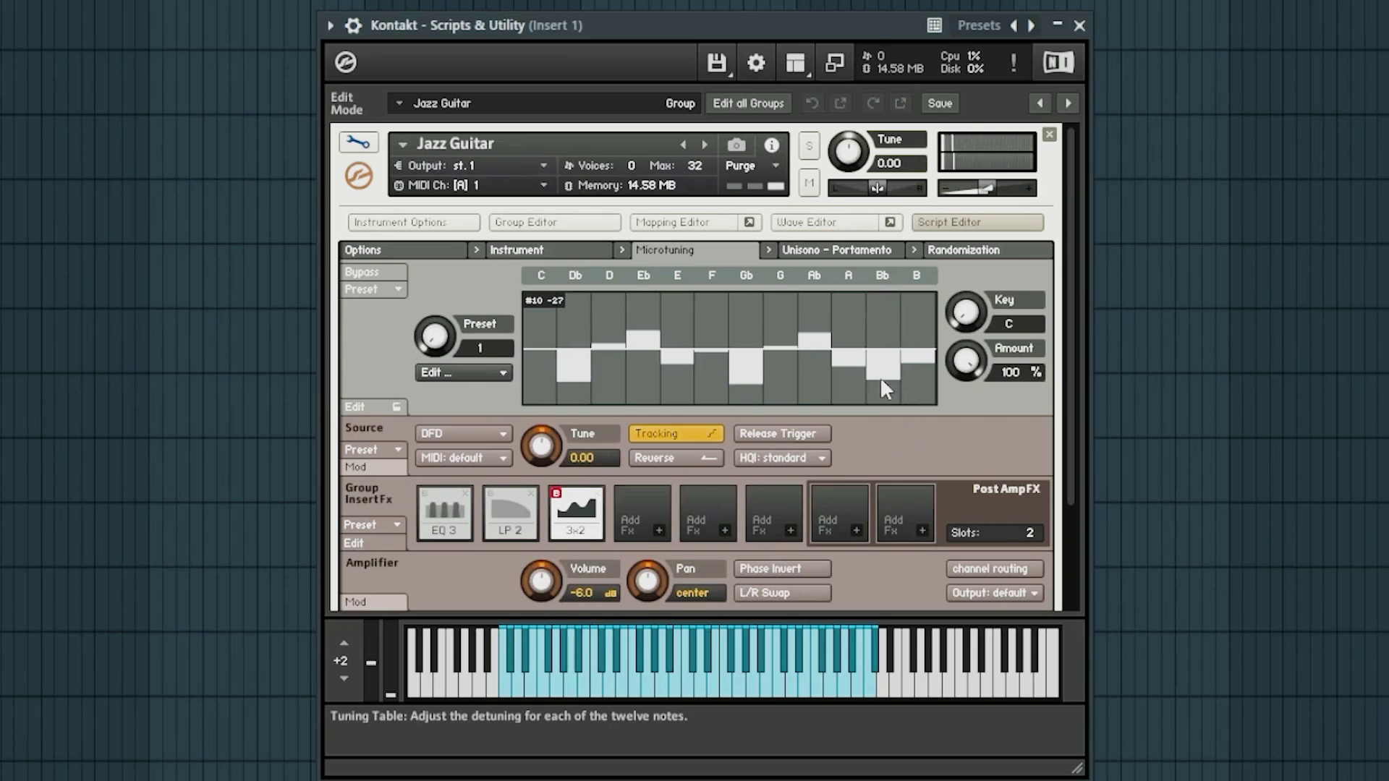
# Step: Adjust the Bb and F tuning amounts, then clear the script slot back to empty
pyautogui.click(711, 297)
pyautogui.click(369, 289)
pyautogui.moveTo(390, 309)
pyautogui.moveTo(541, 454)
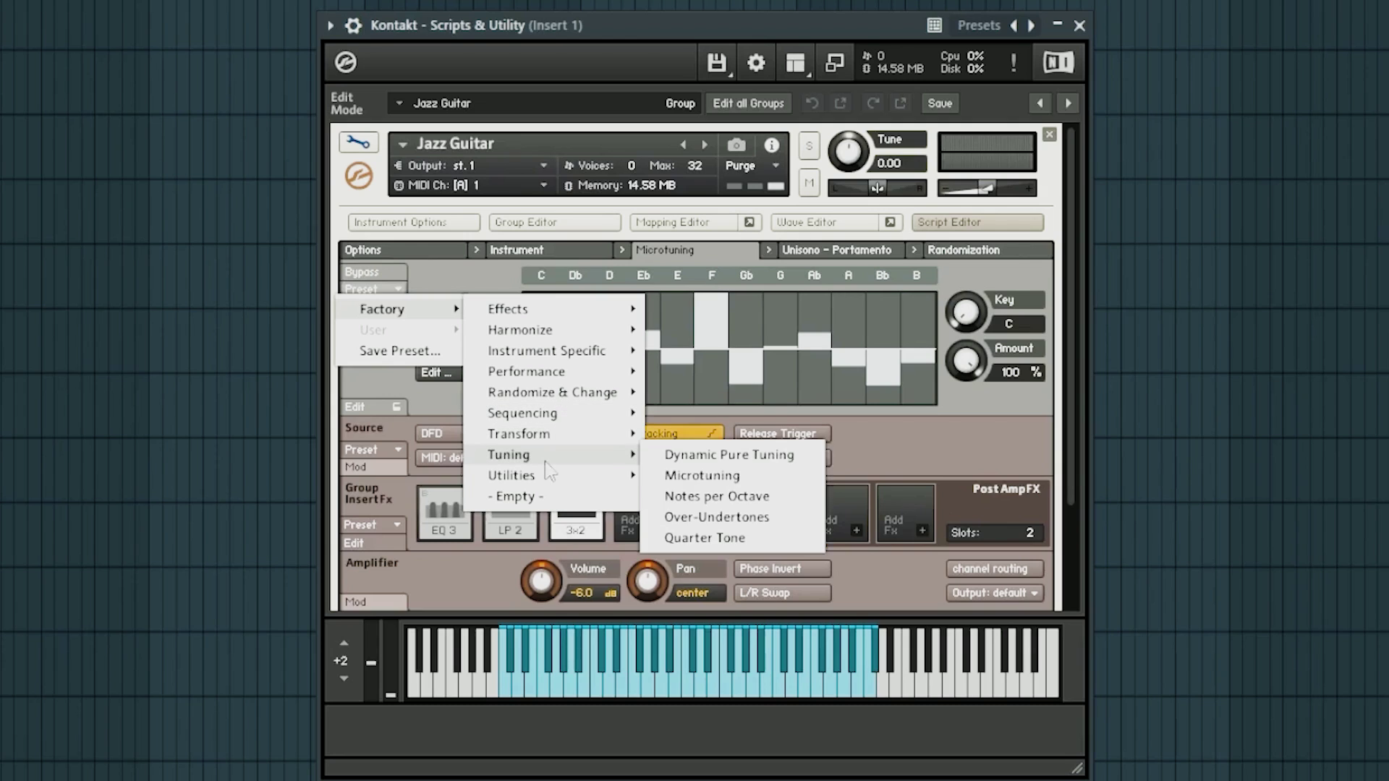
pyautogui.click(726, 502)
# Step: Load the factory Notes per Octave script and raise its notes per octave
pyautogui.click(369, 289)
pyautogui.moveTo(391, 309)
pyautogui.moveTo(607, 455)
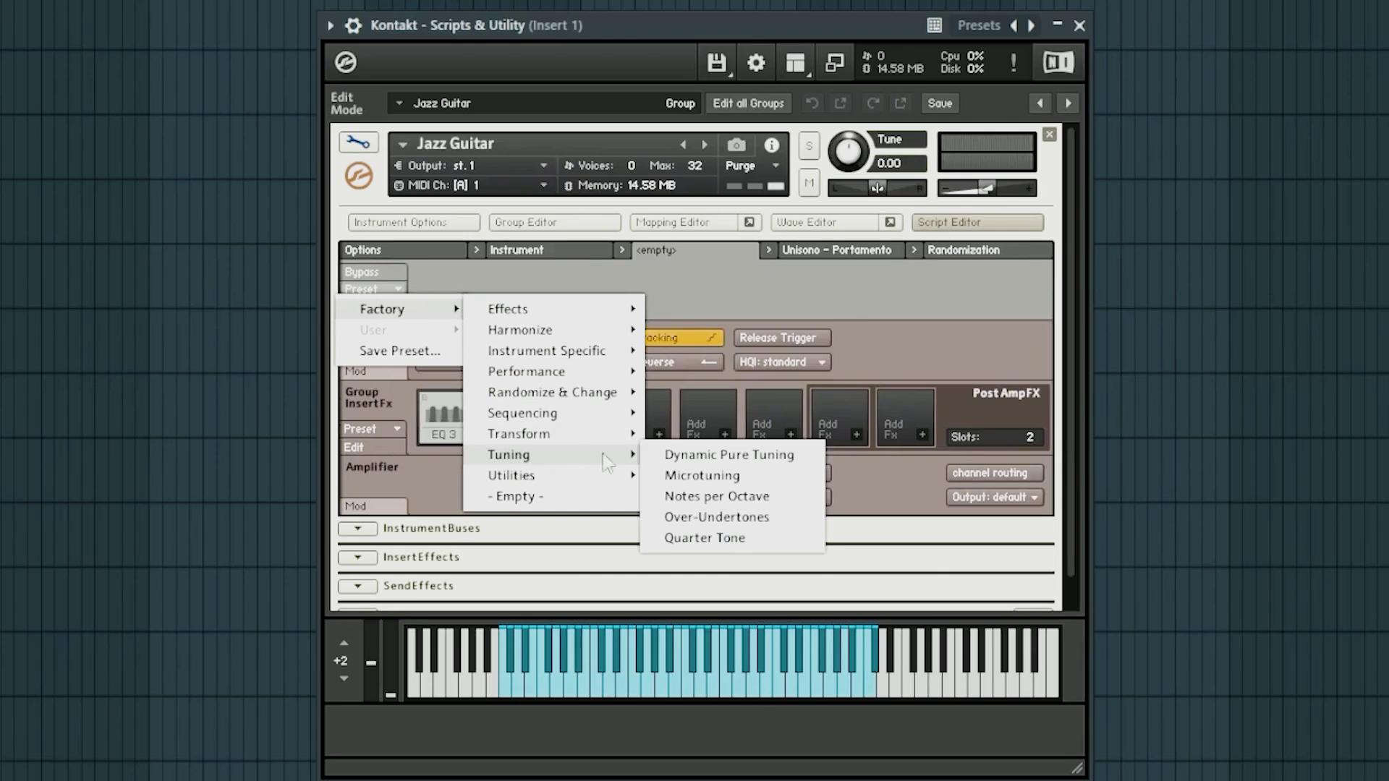
pyautogui.click(745, 499)
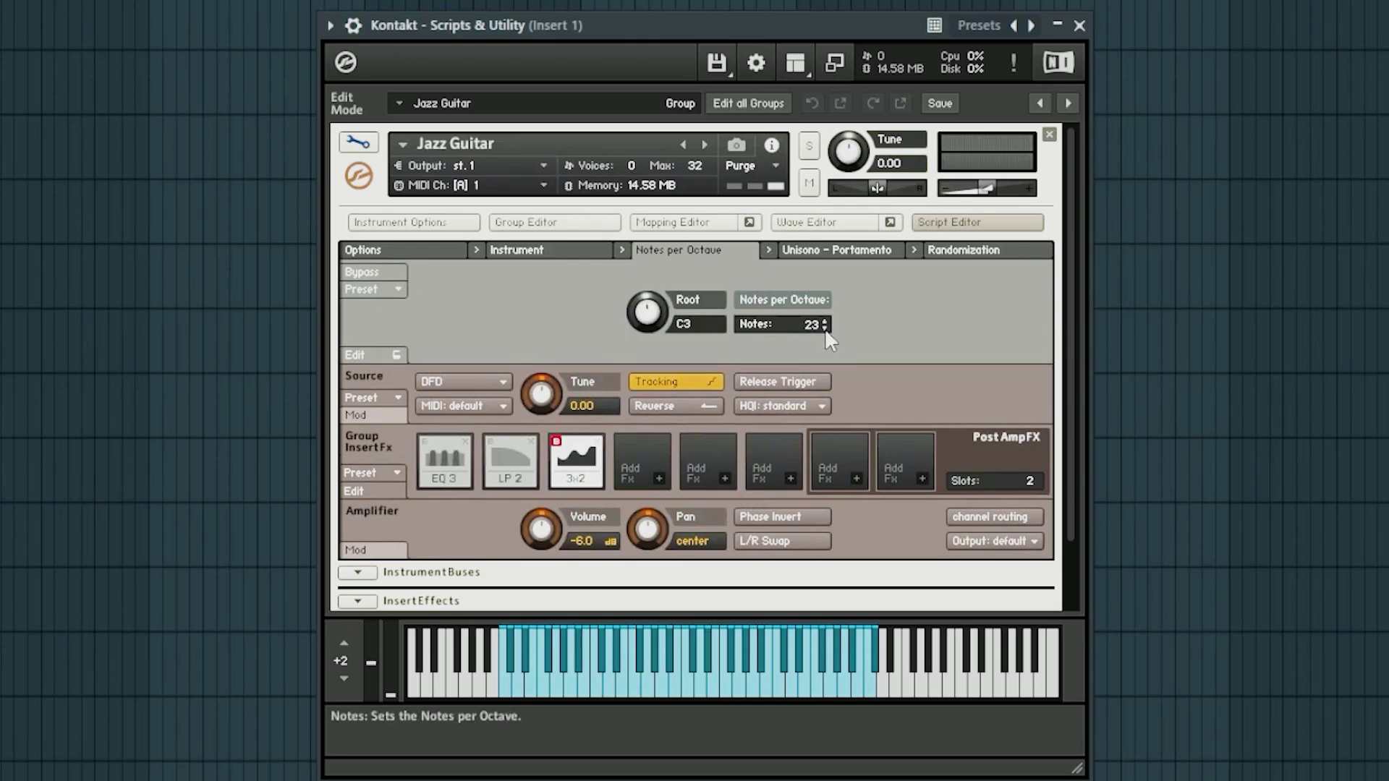
pyautogui.moveTo(825, 332); pyautogui.dragTo(976, 301)
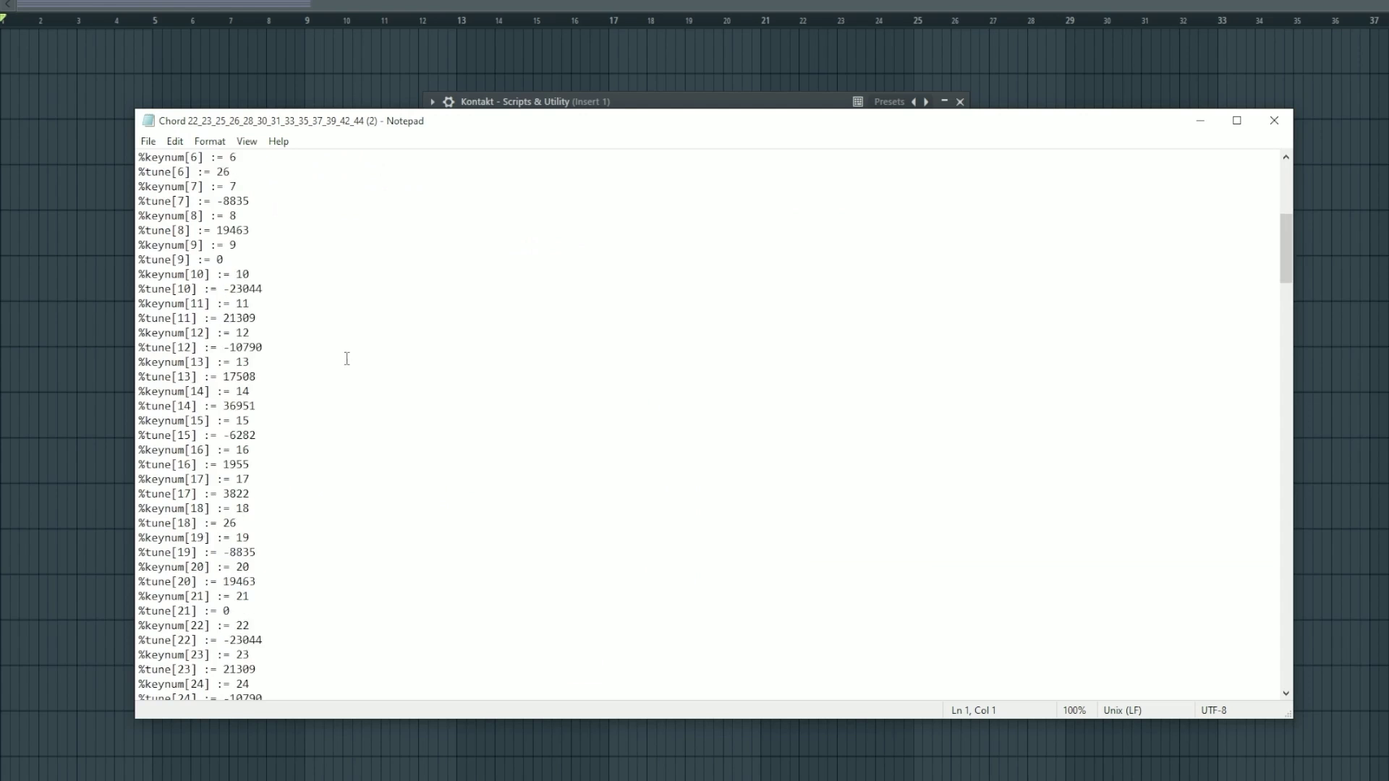
# Step: Select all of the Scale Workshop Kontakt tuning script text in Notepad
pyautogui.scroll(-20, 385, 412)
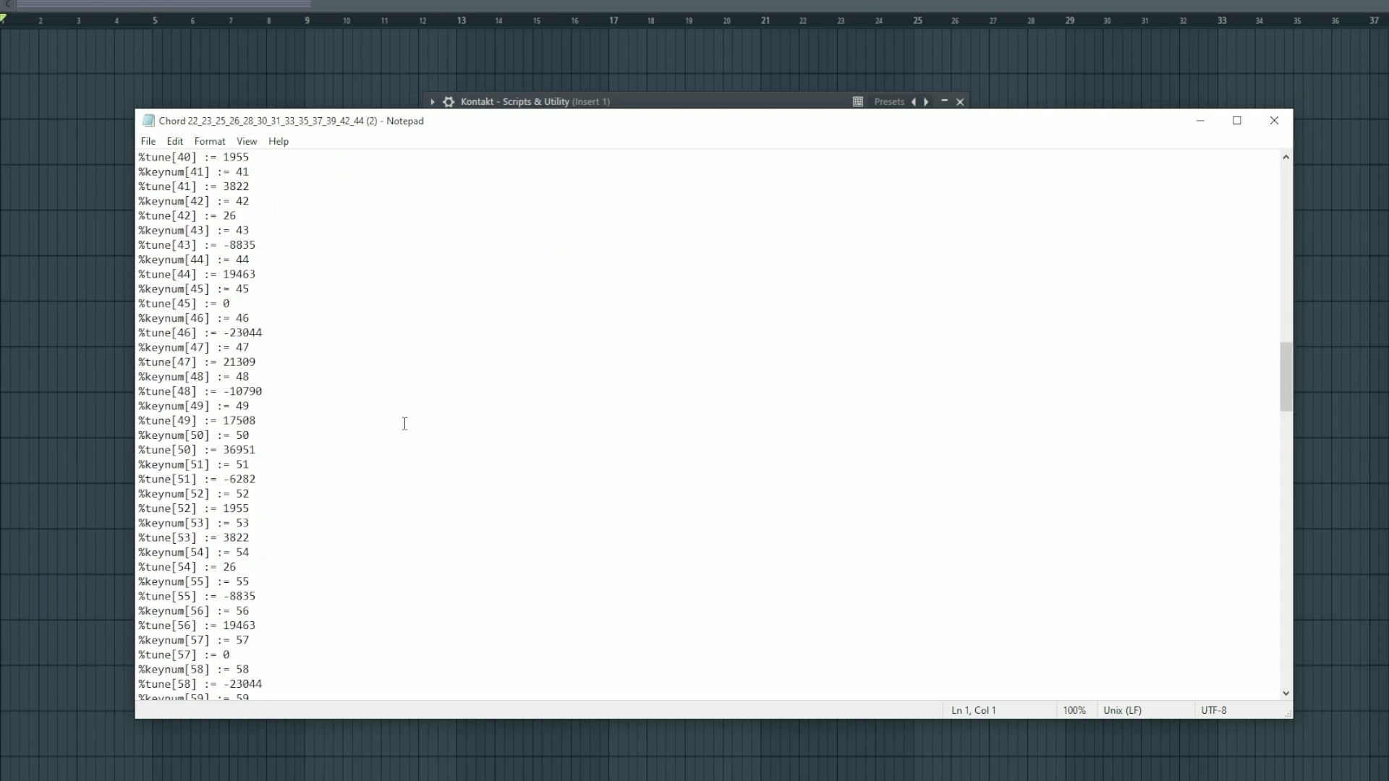
pyautogui.rightClick(408, 426)
pyautogui.click(397, 371)
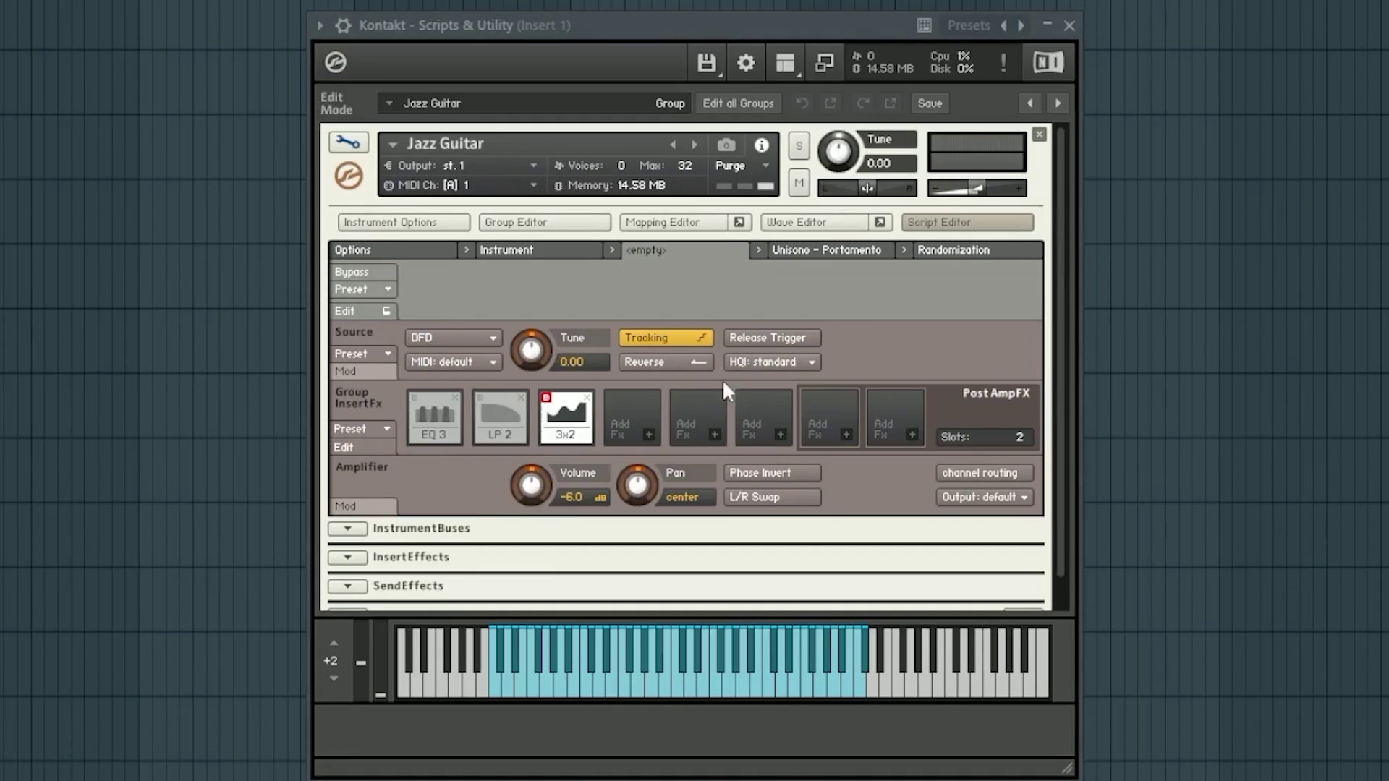
# Step: Paste the Scale Workshop tuning script into Kontakt's empty script slot and apply it to the Jazz Guitar
pyautogui.click(354, 311)
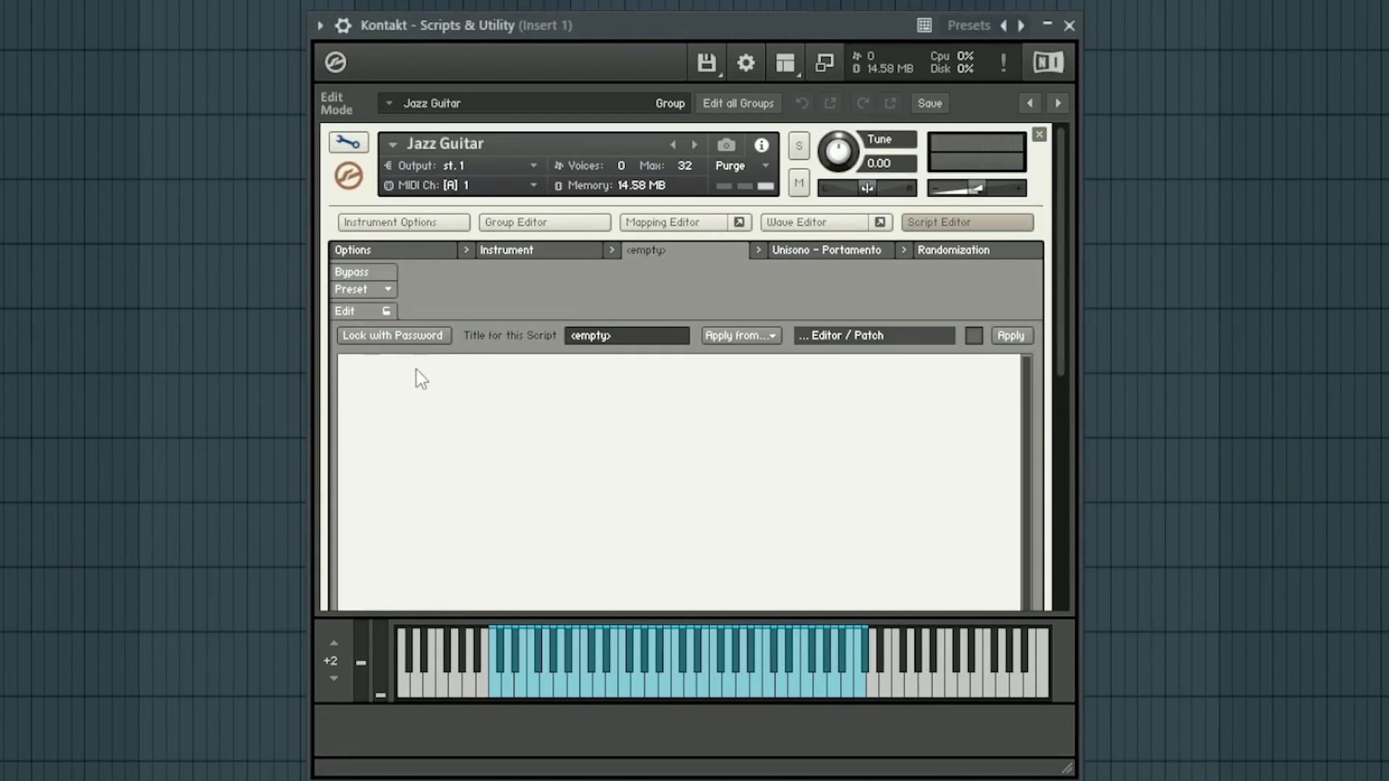
pyautogui.hotkey('ctrl', 'v')
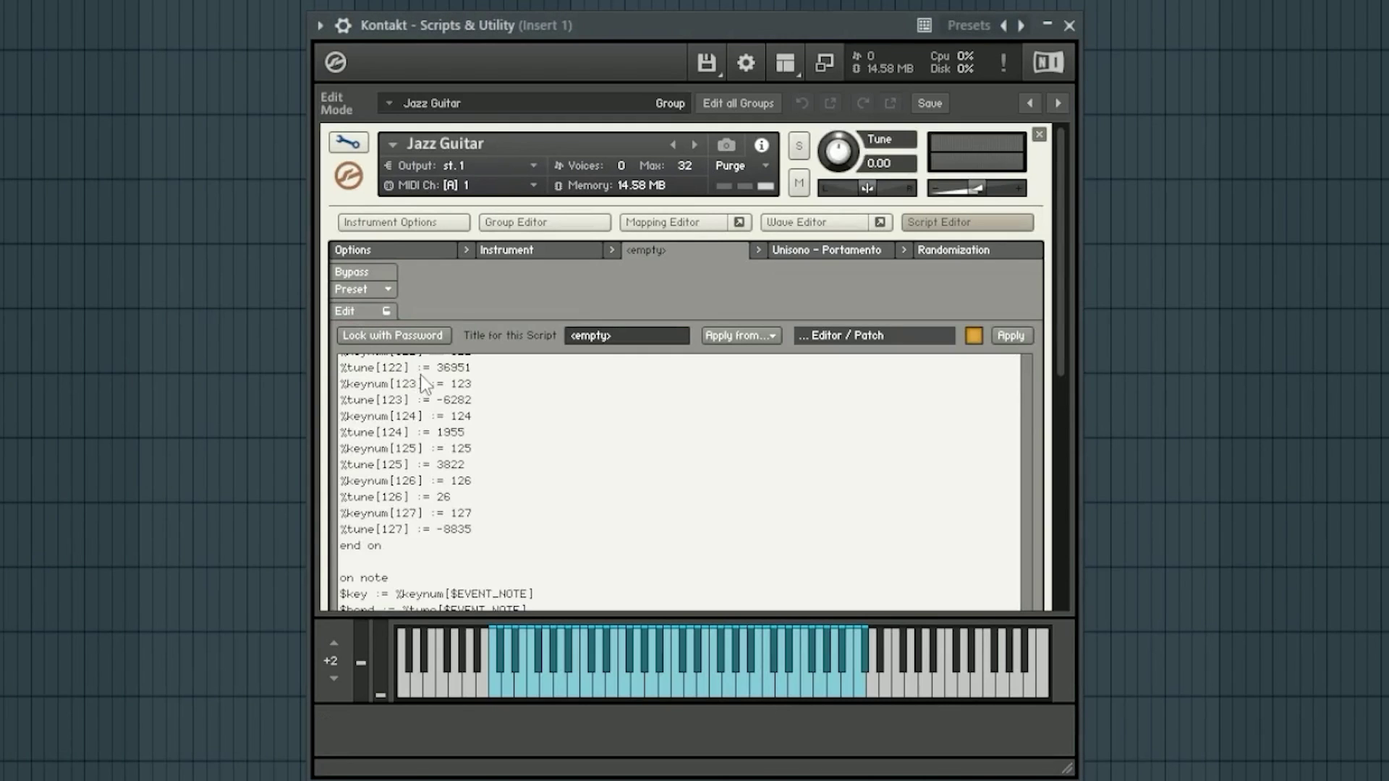
pyautogui.click(1009, 335)
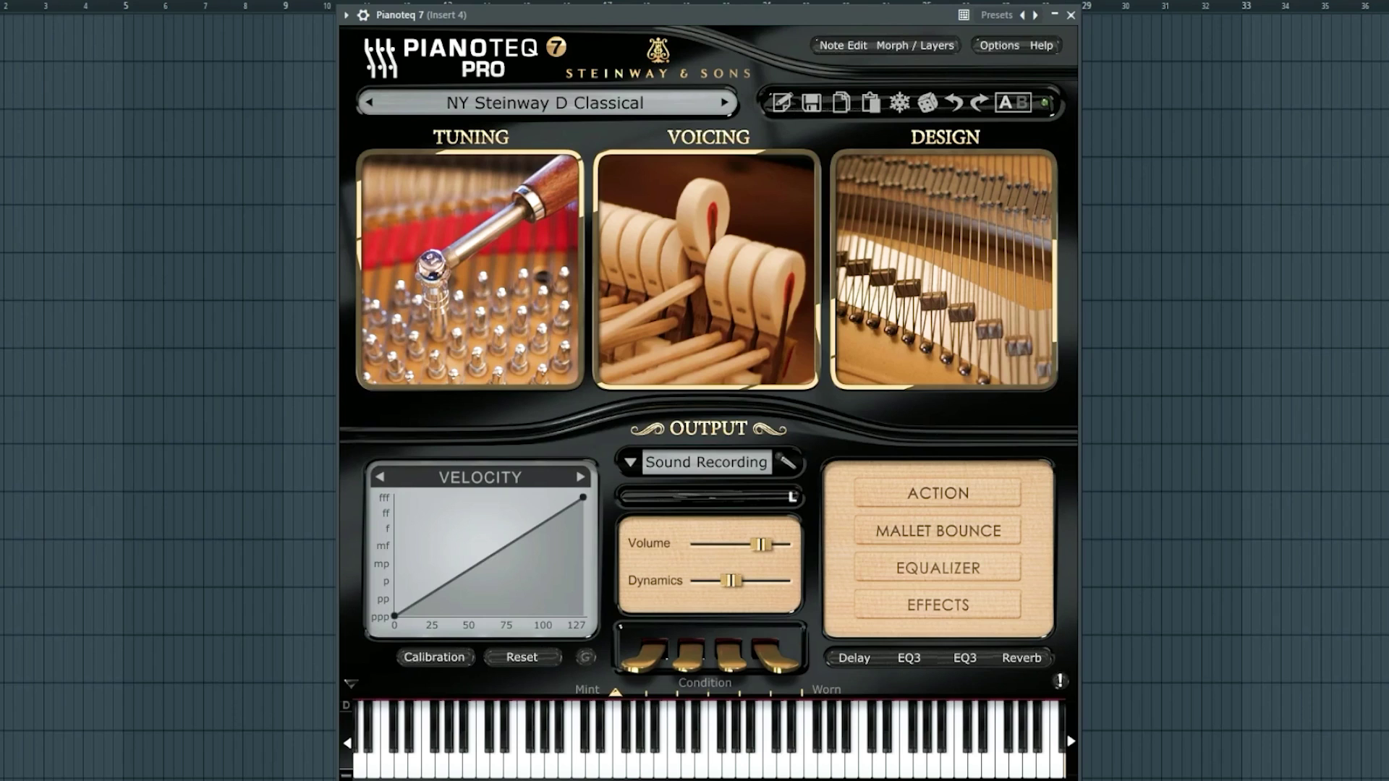
# Step: Reset Pianoteq's tuning to 12-degree equal temperament, check the intervals around 100 cents, and bring up the temperament list
pyautogui.moveTo(458, 166)
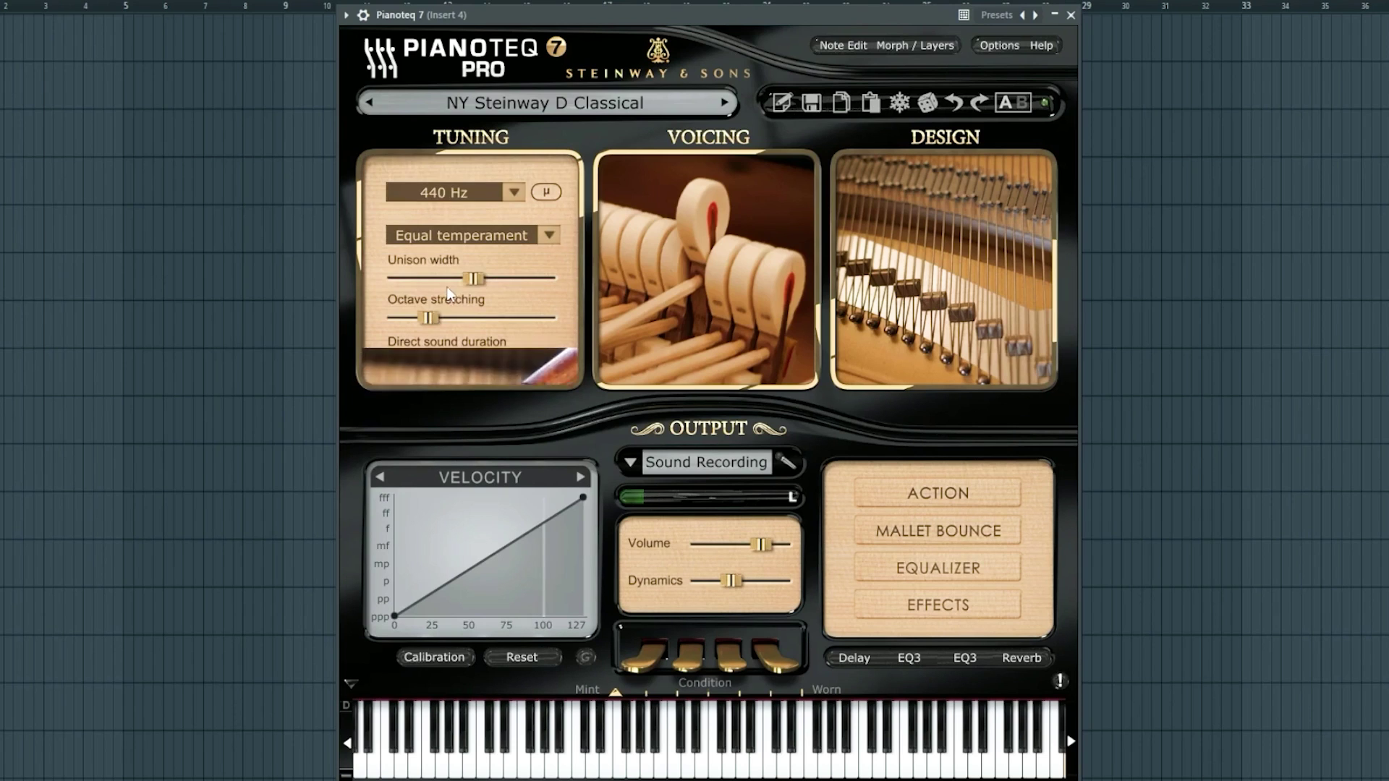
pyautogui.click(548, 193)
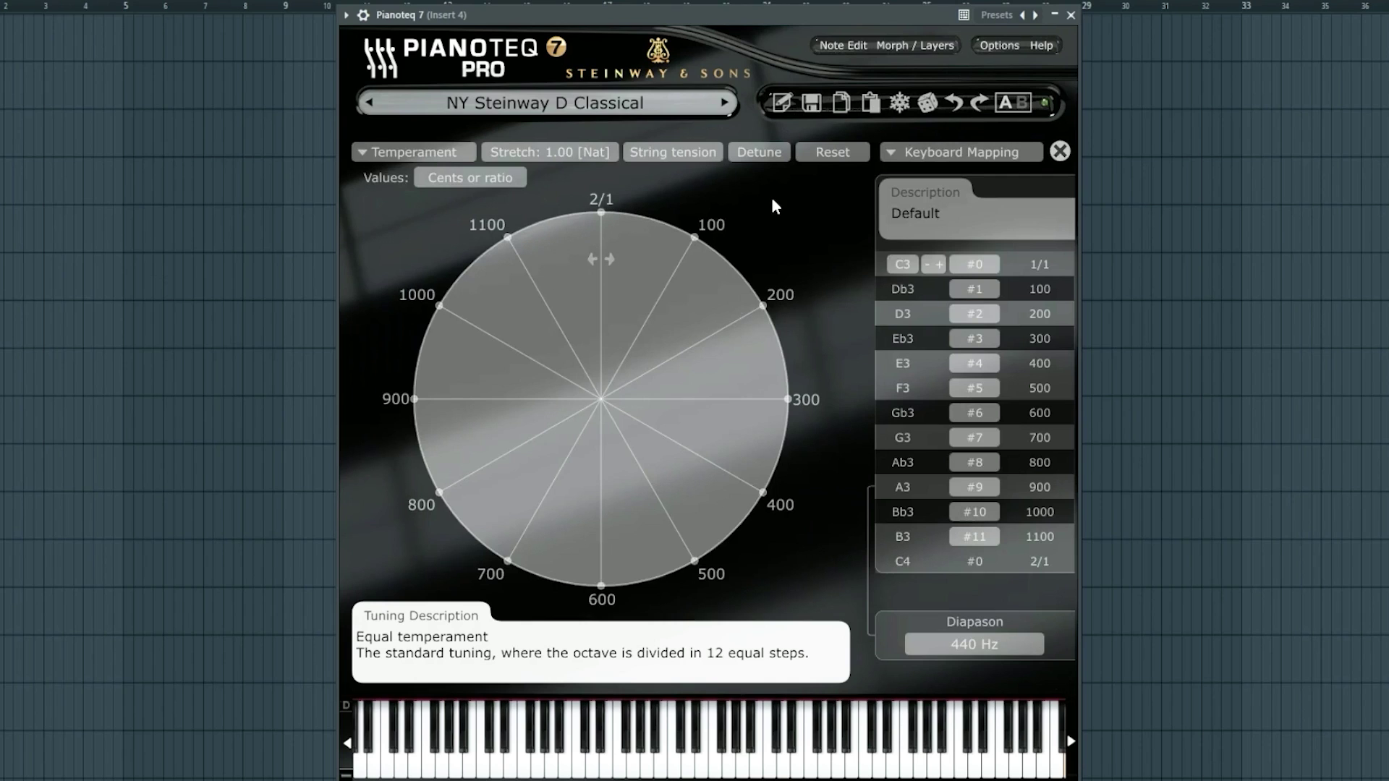
pyautogui.click(627, 273)
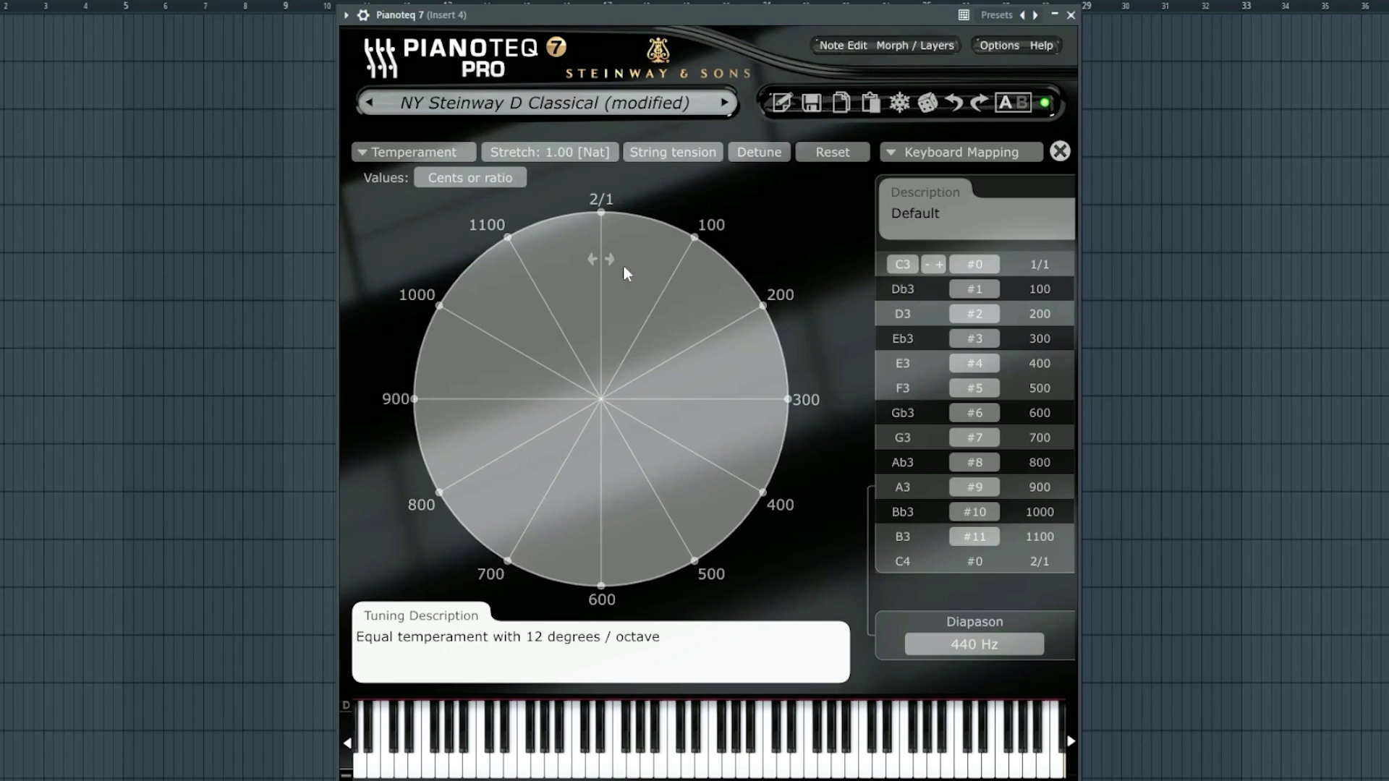
pyautogui.moveTo(694, 237); pyautogui.dragTo(692, 240)
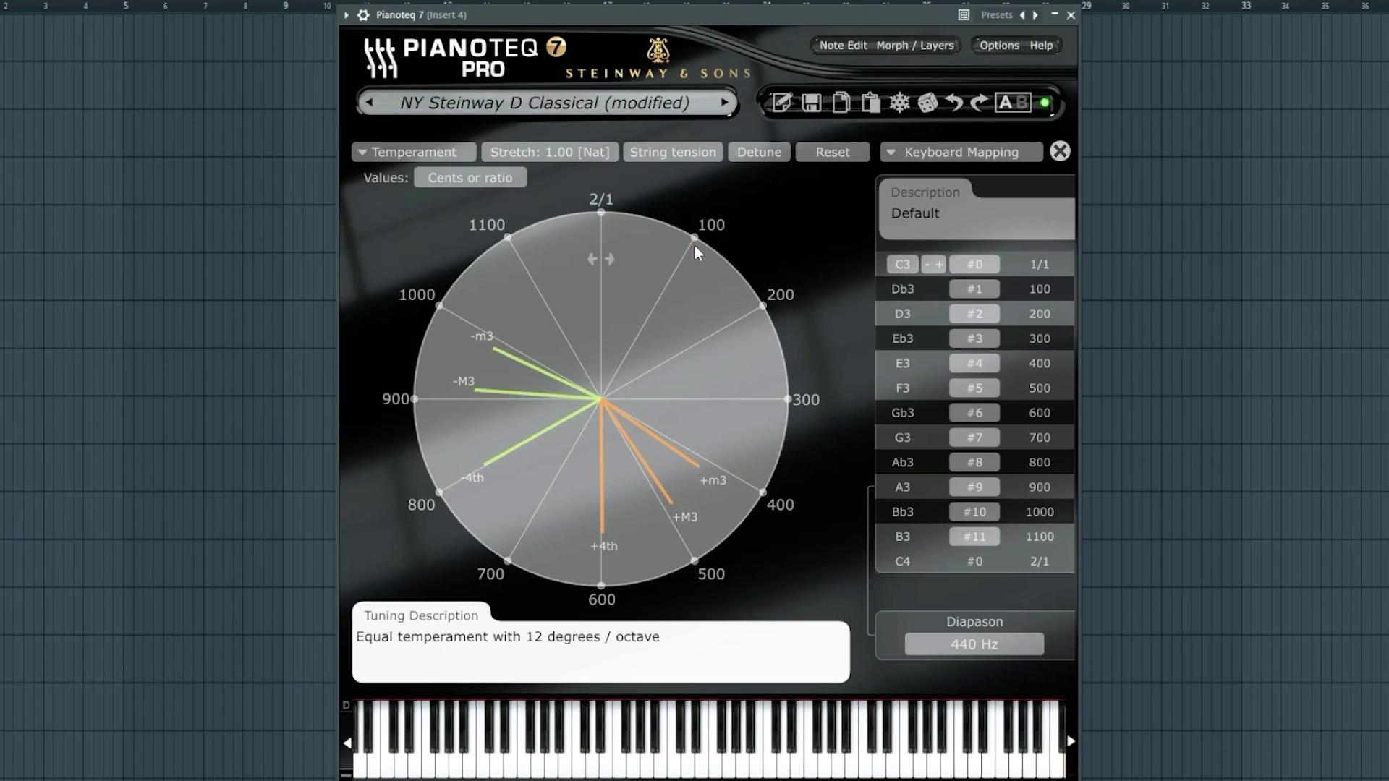
pyautogui.click(442, 155)
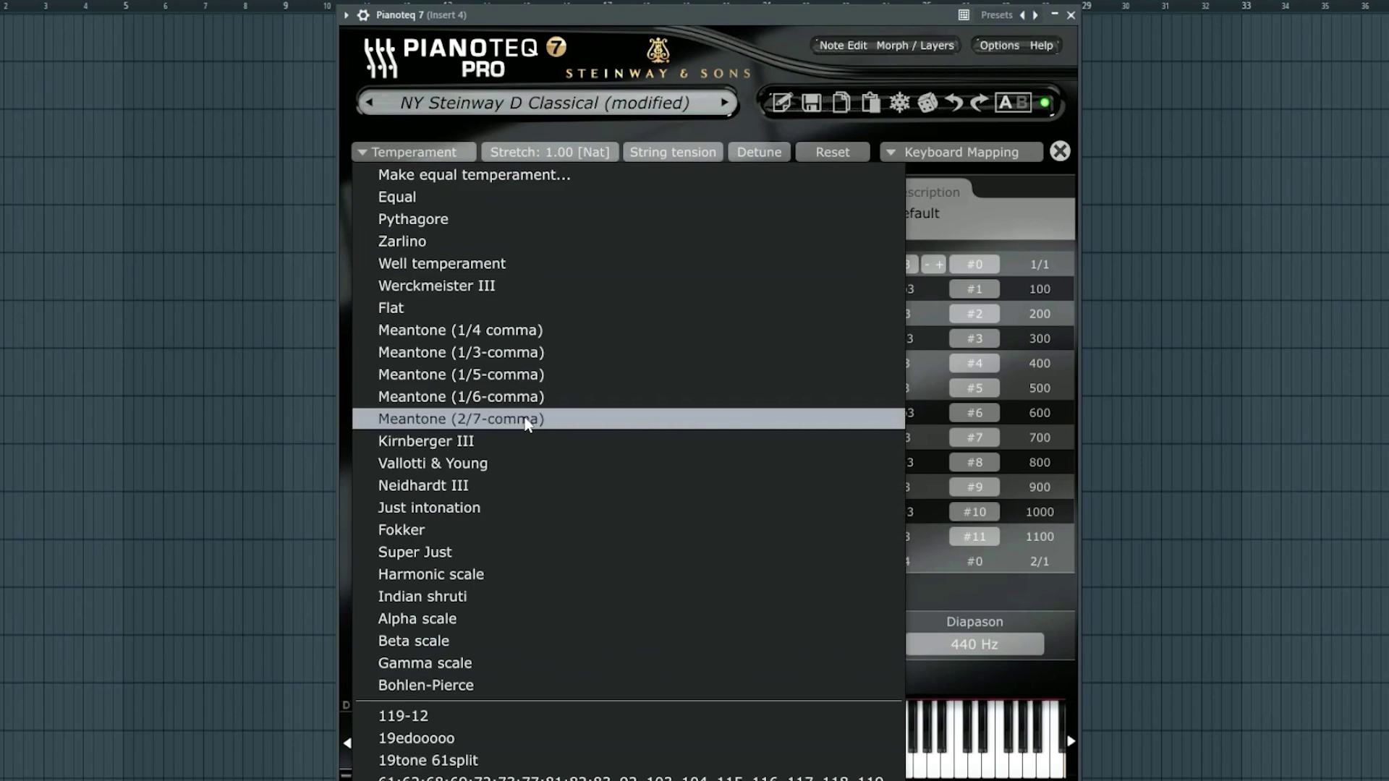
# Step: Tune Pianoteq to the Eurybia 12neji.scl Scala scale, then look over the keyboard mapping choices
pyautogui.moveTo(506, 779)
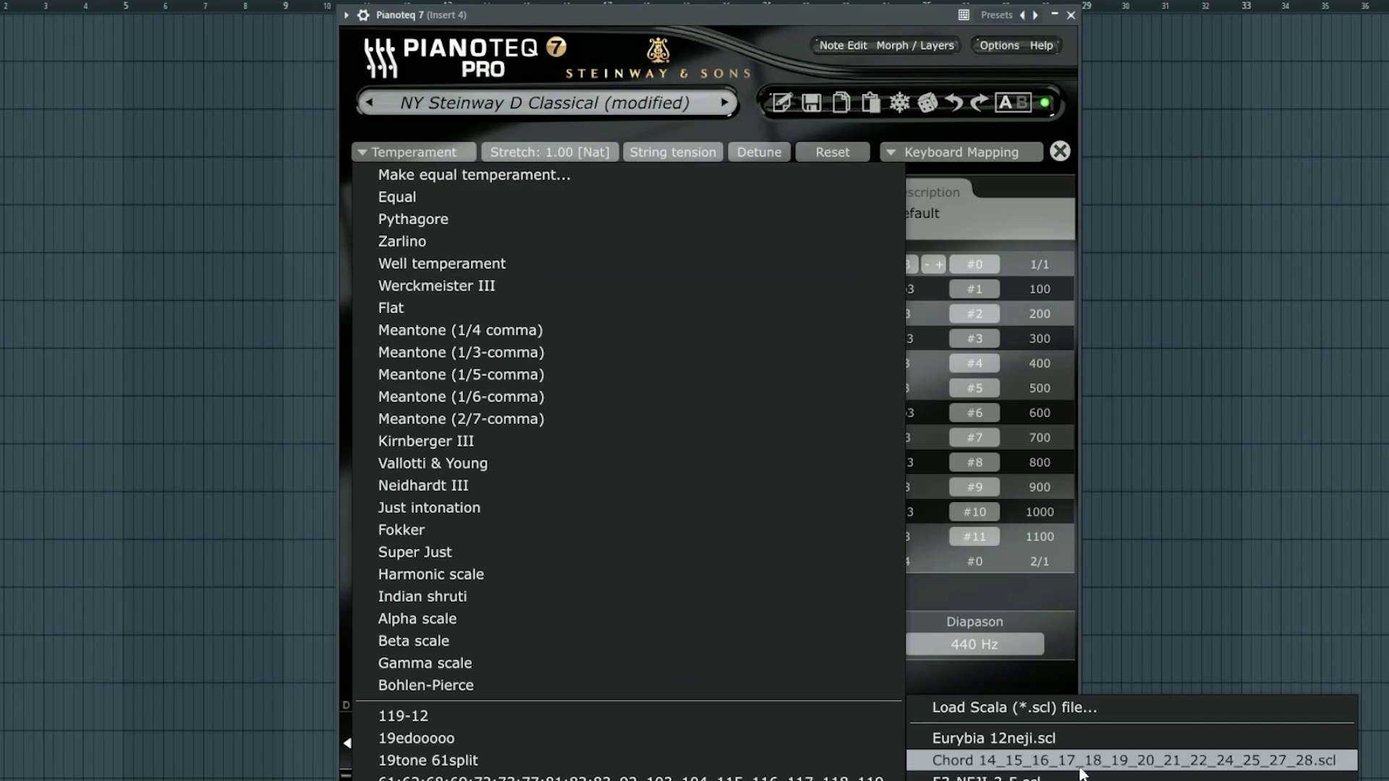
pyautogui.click(1107, 737)
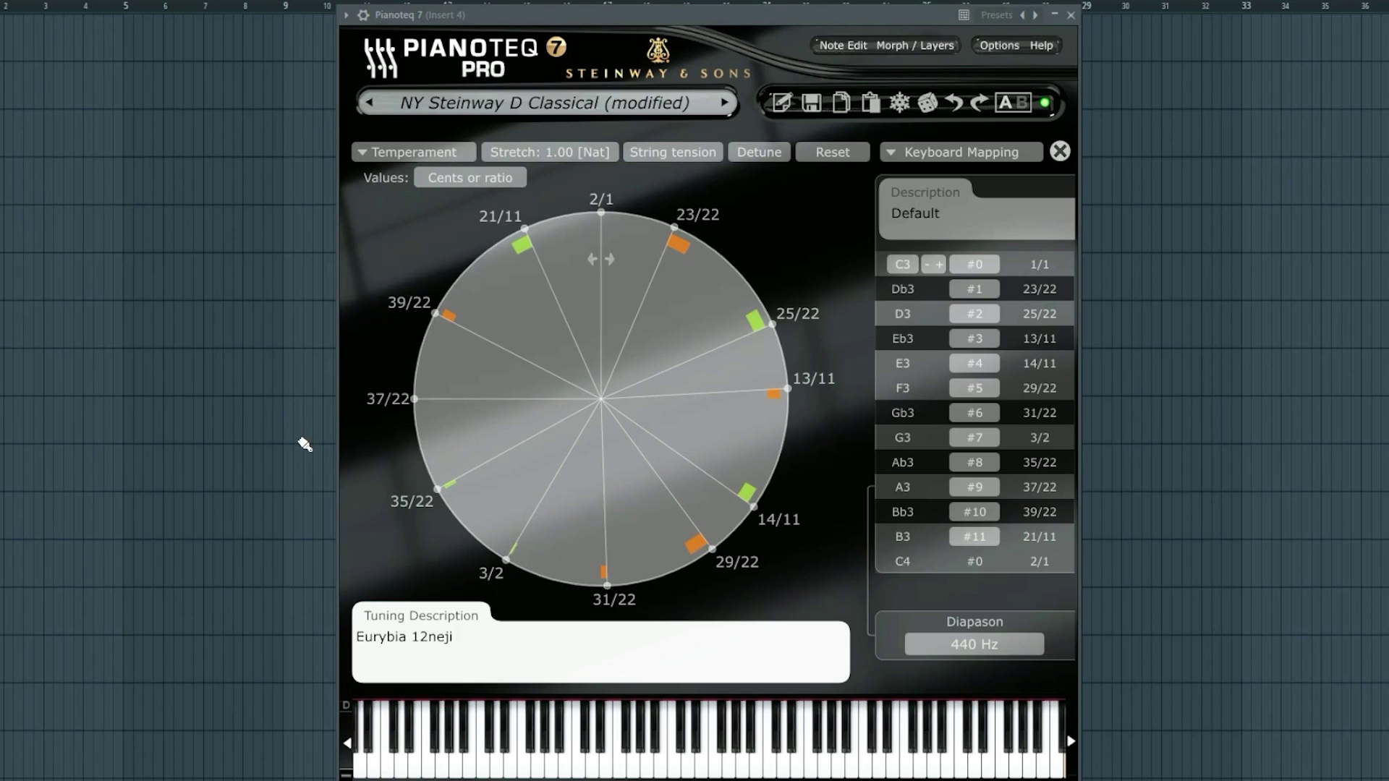
pyautogui.click(416, 151)
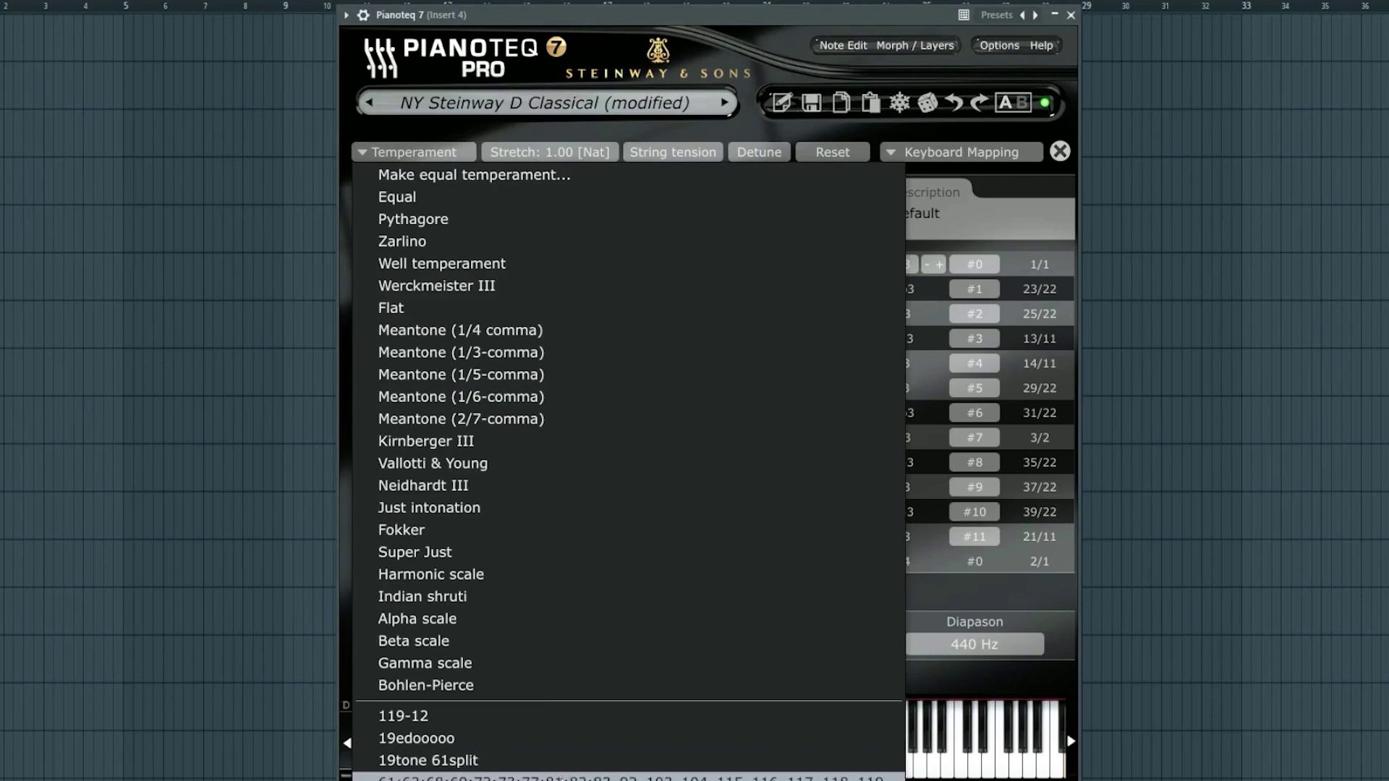
pyautogui.moveTo(506, 778)
pyautogui.click(1005, 202)
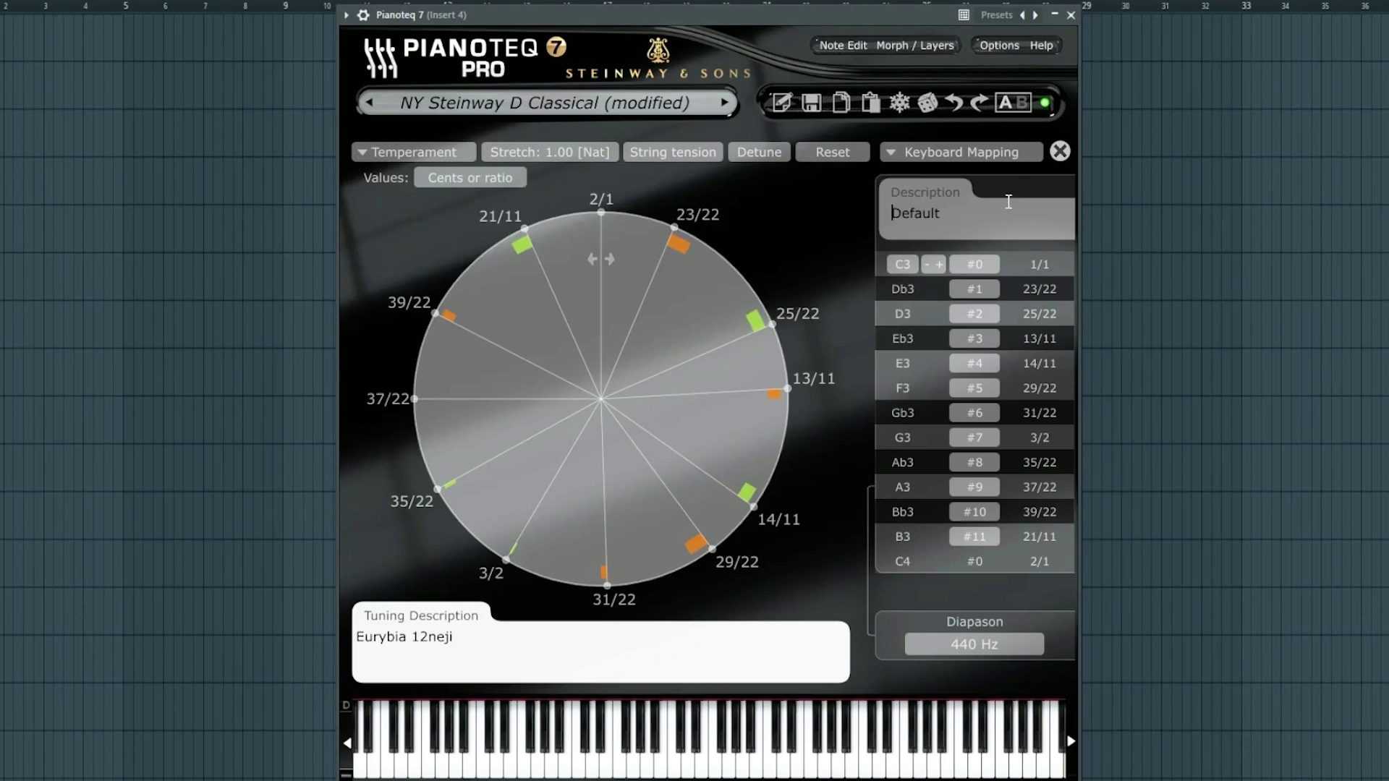
pyautogui.click(981, 155)
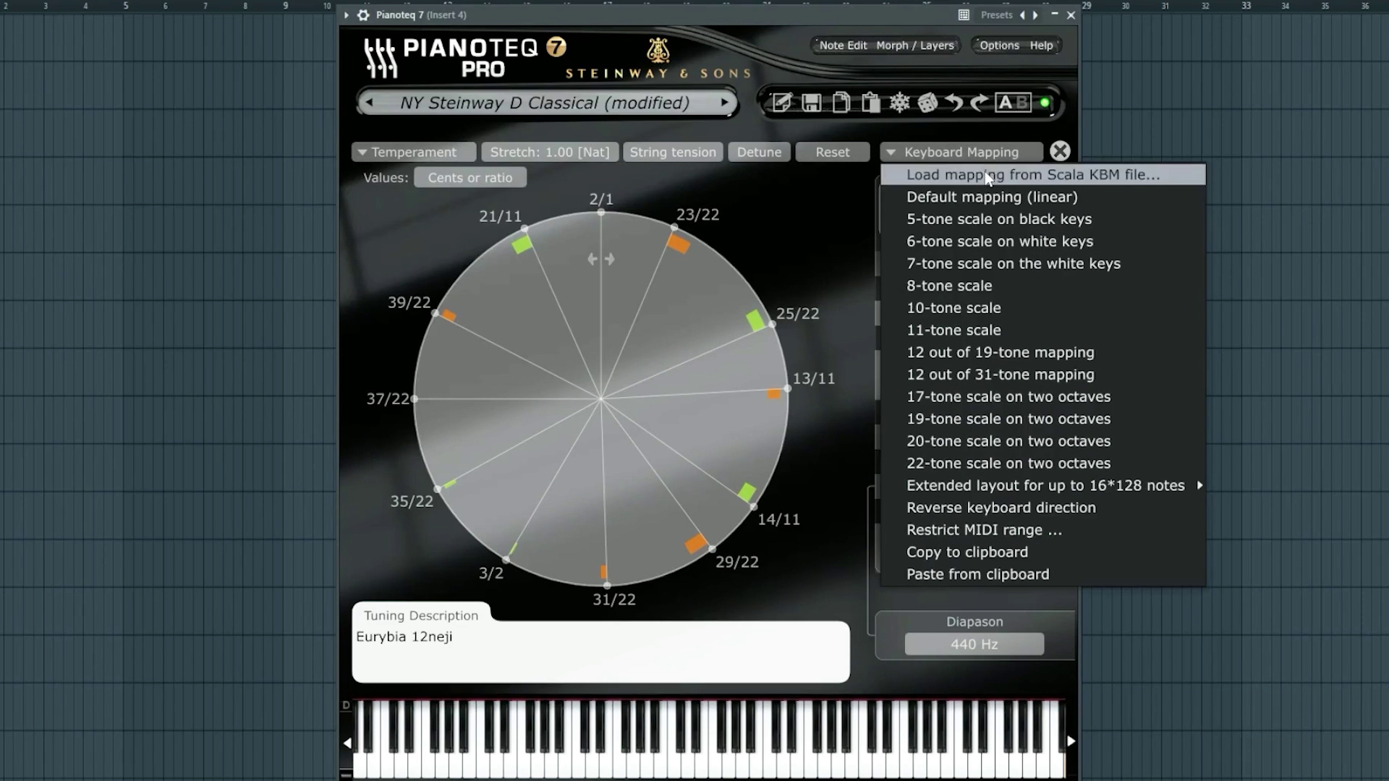
# Step: Make a 53-degree equal temperament of the octave in Pianoteq
pyautogui.click(1014, 622)
pyautogui.click(385, 154)
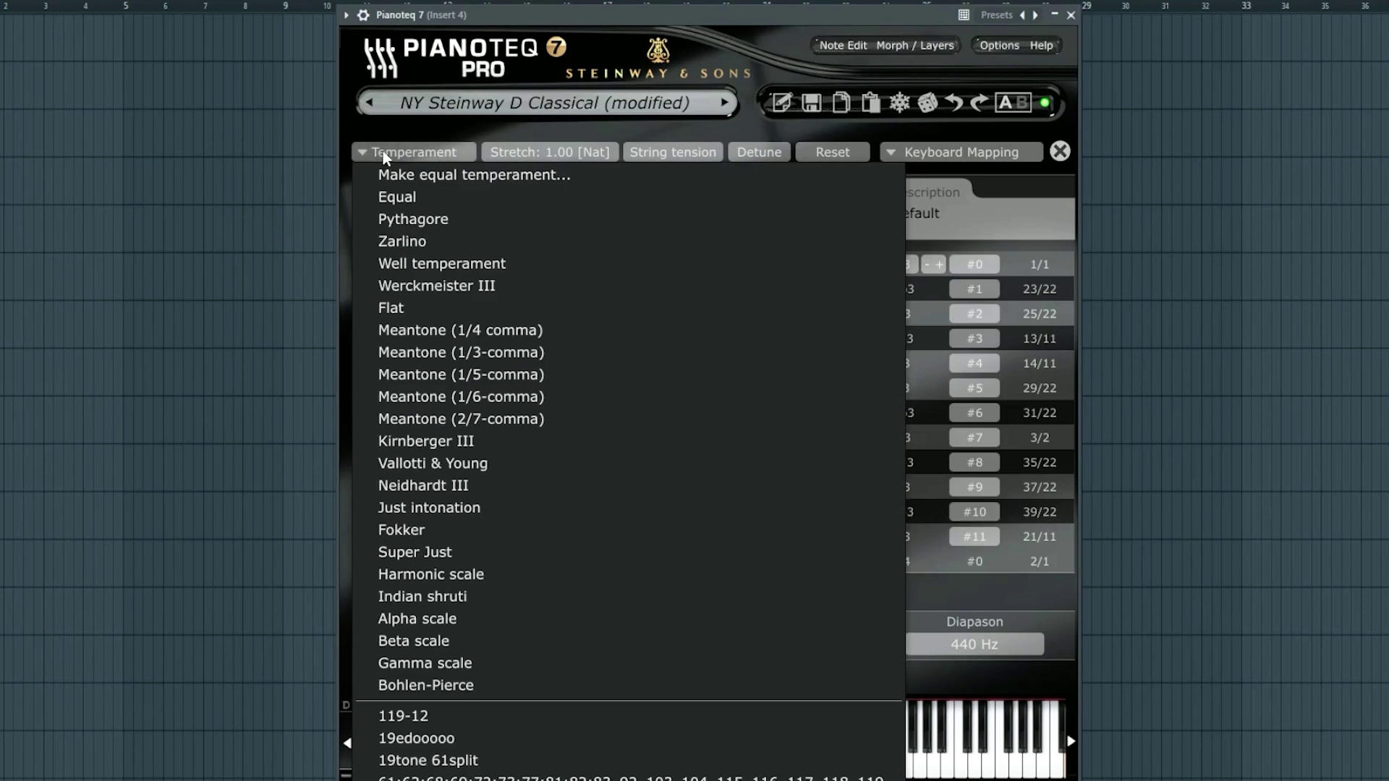
pyautogui.click(416, 176)
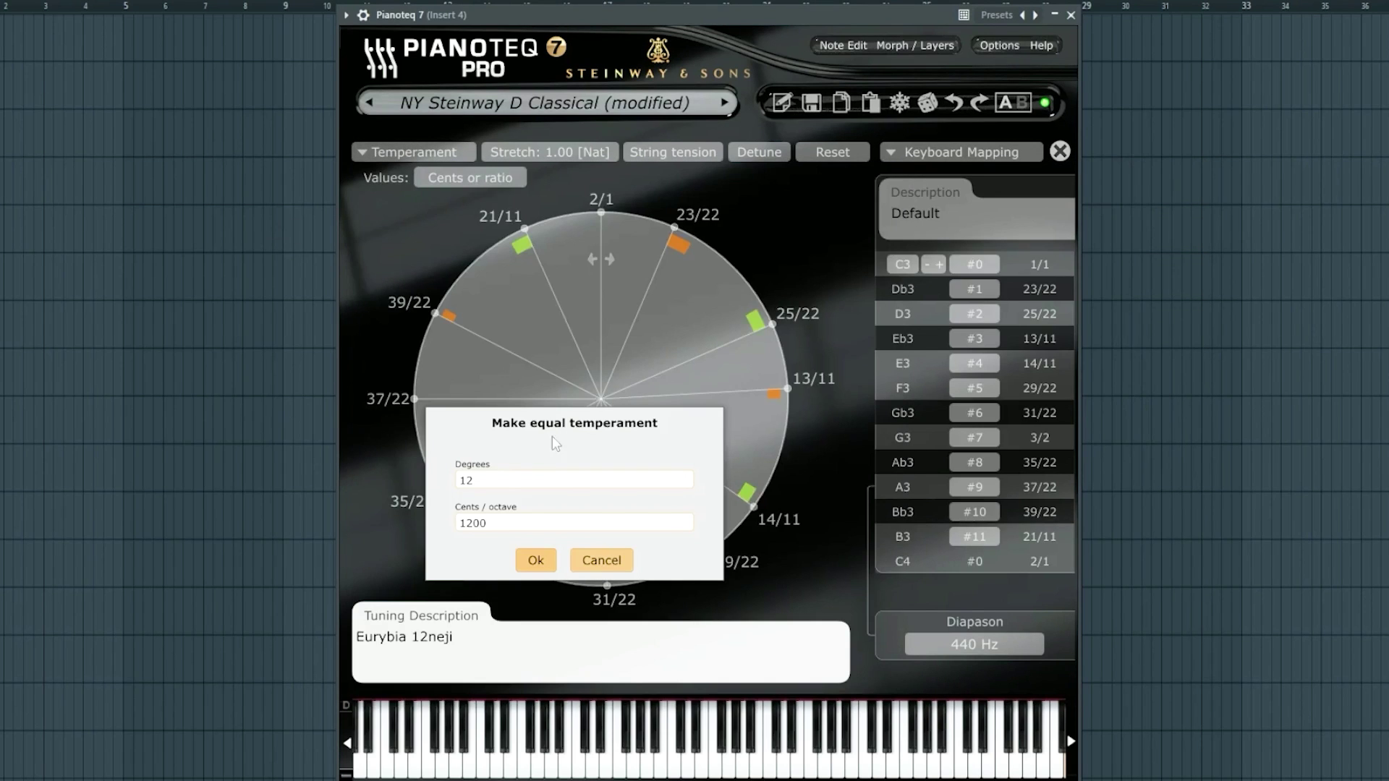
pyautogui.click(582, 557)
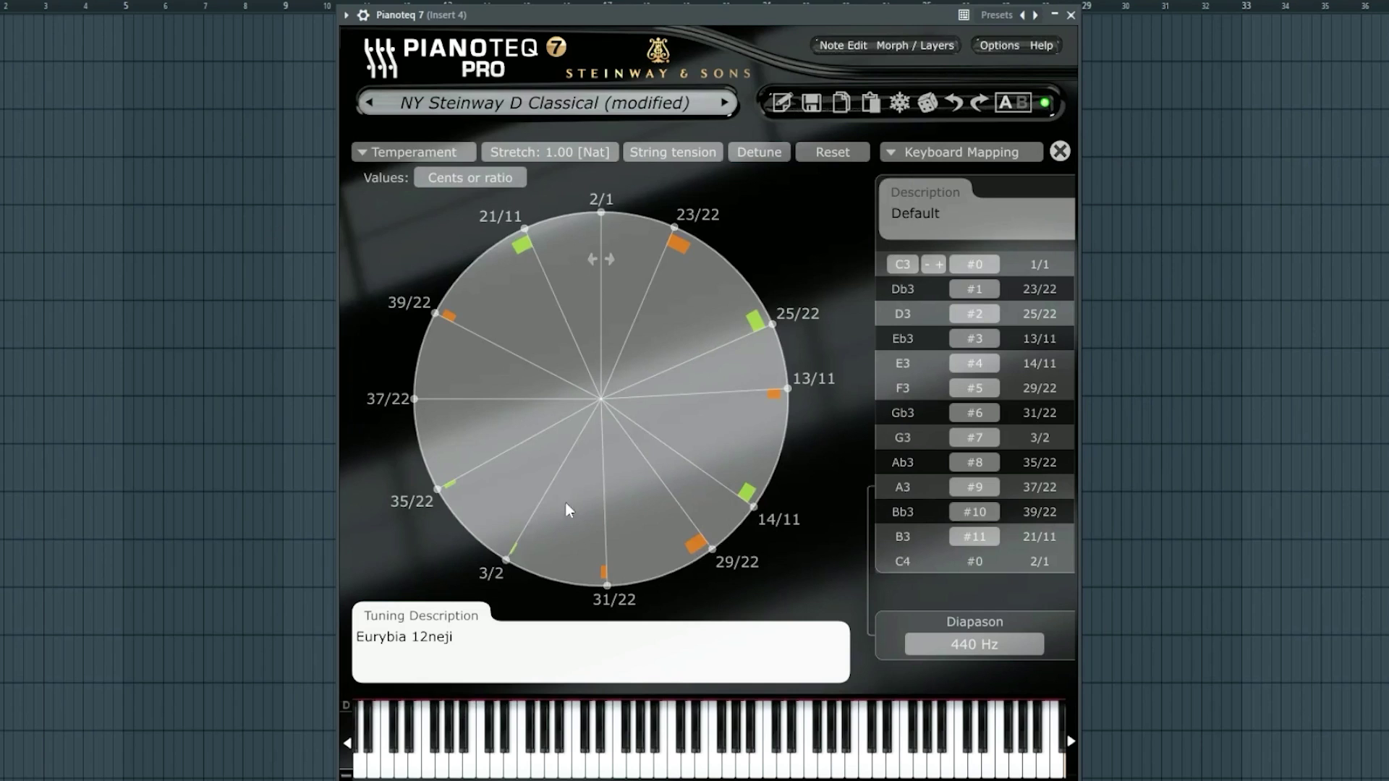
pyautogui.click(383, 153)
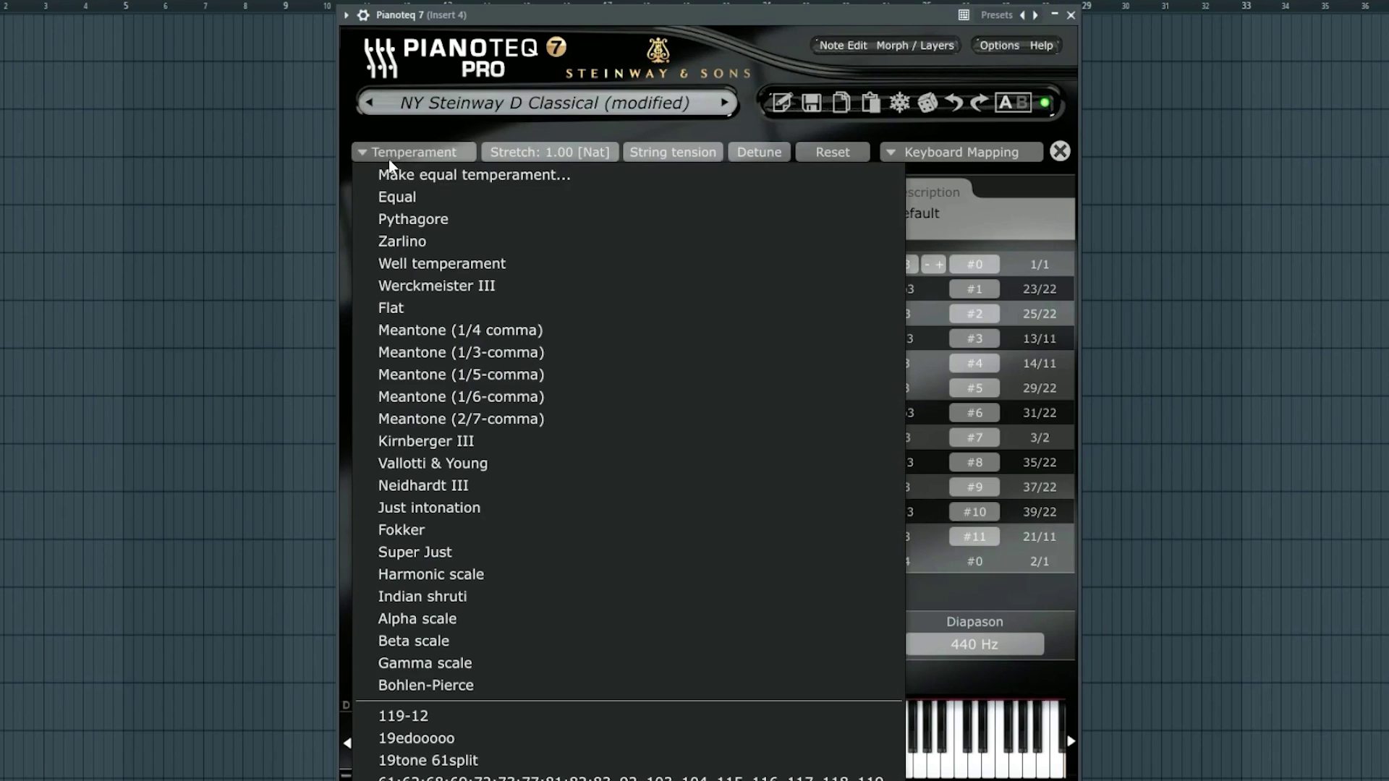
pyautogui.click(441, 176)
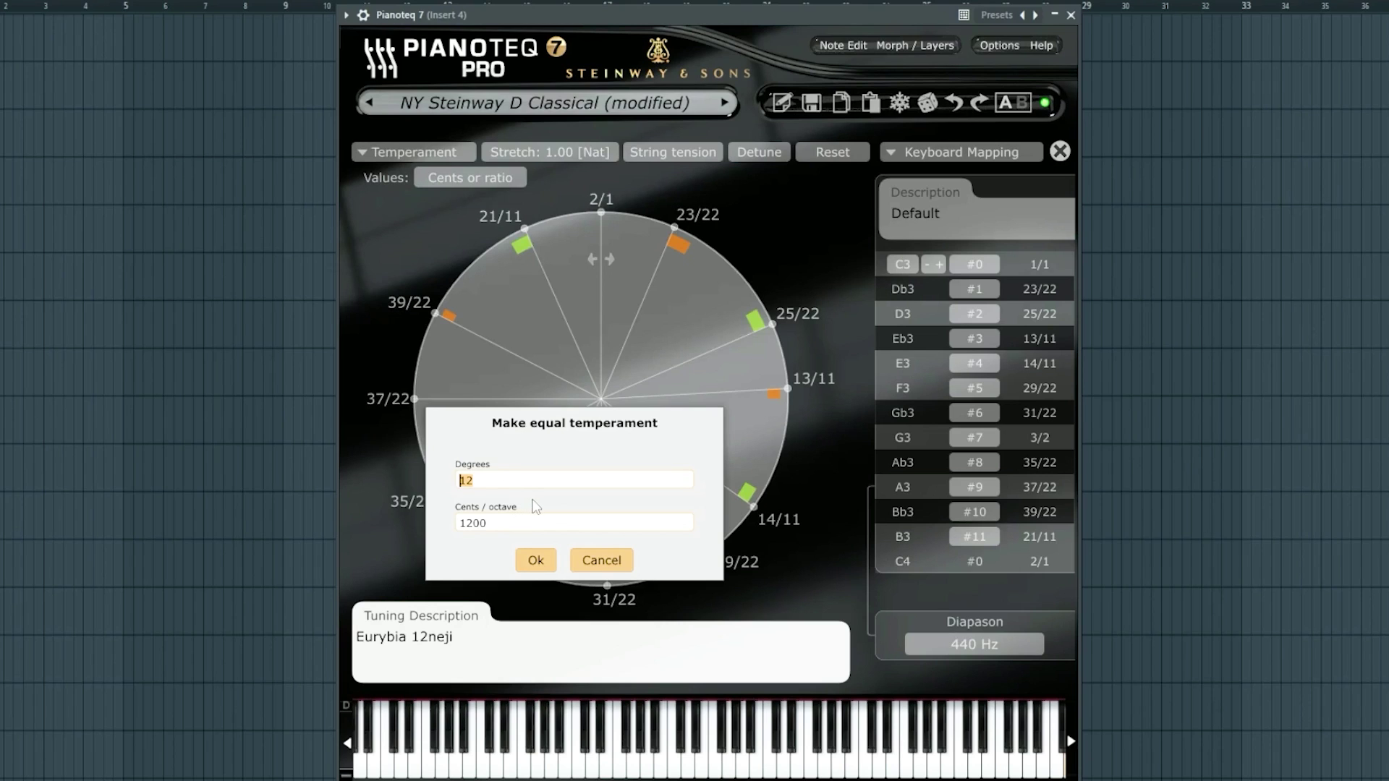
pyautogui.write('53')
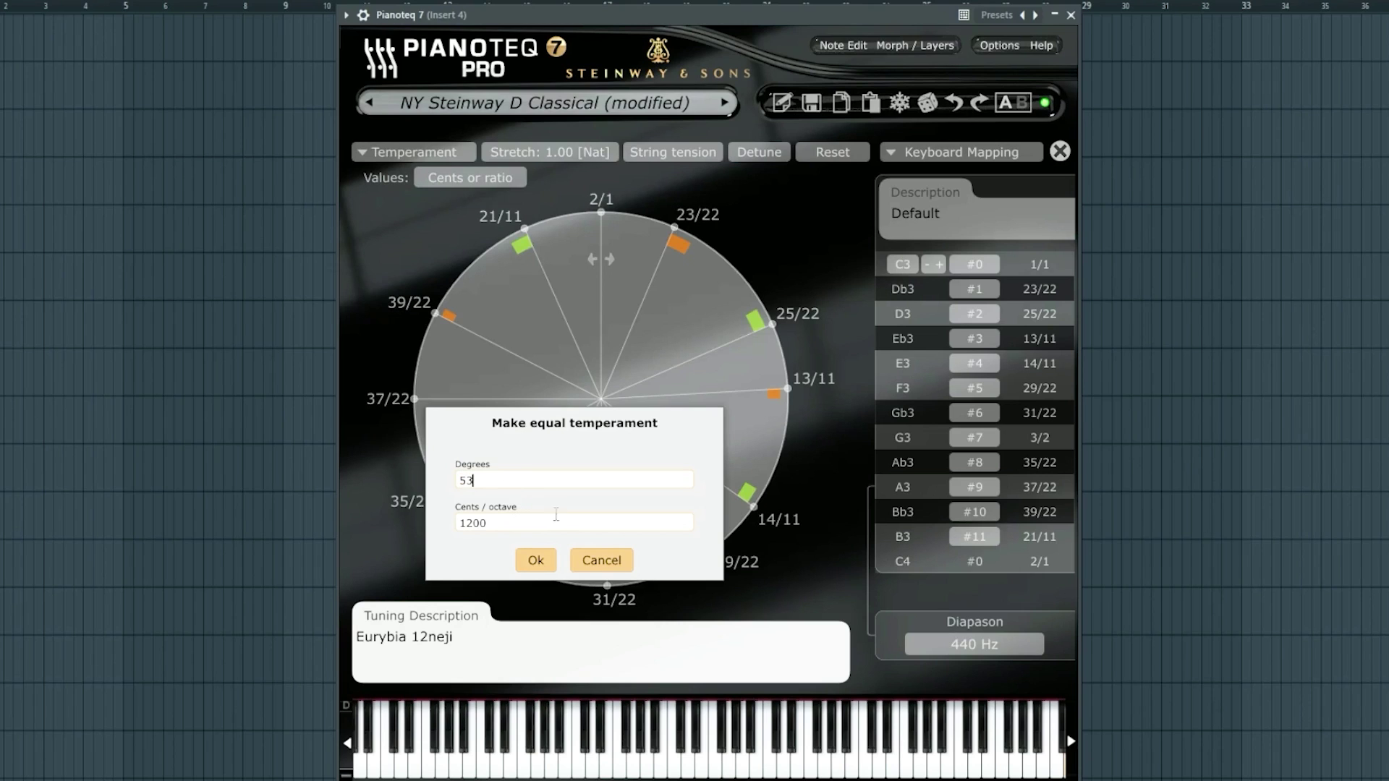
pyautogui.click(535, 560)
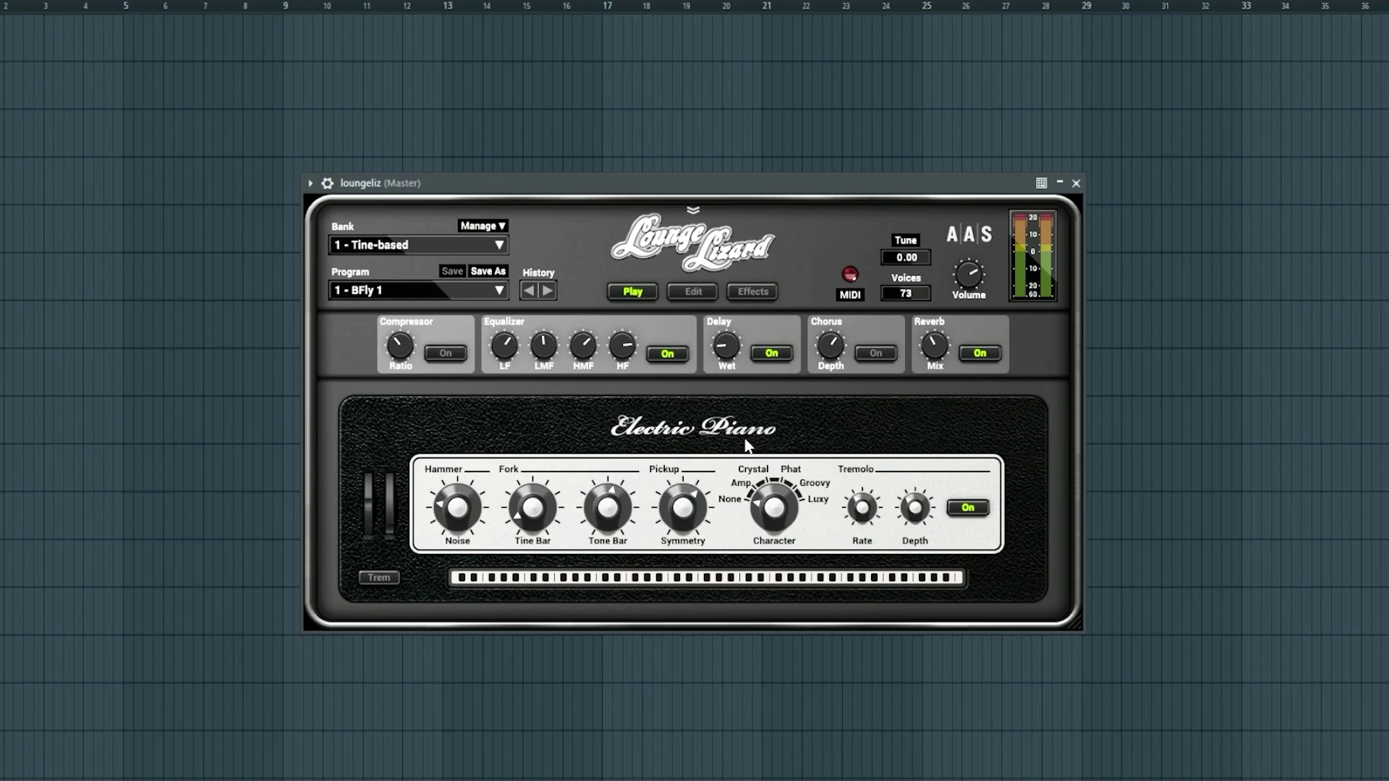
# Step: Show Lounge Lizard's Tuning preset list, including the imported custom scales
pyautogui.click(908, 241)
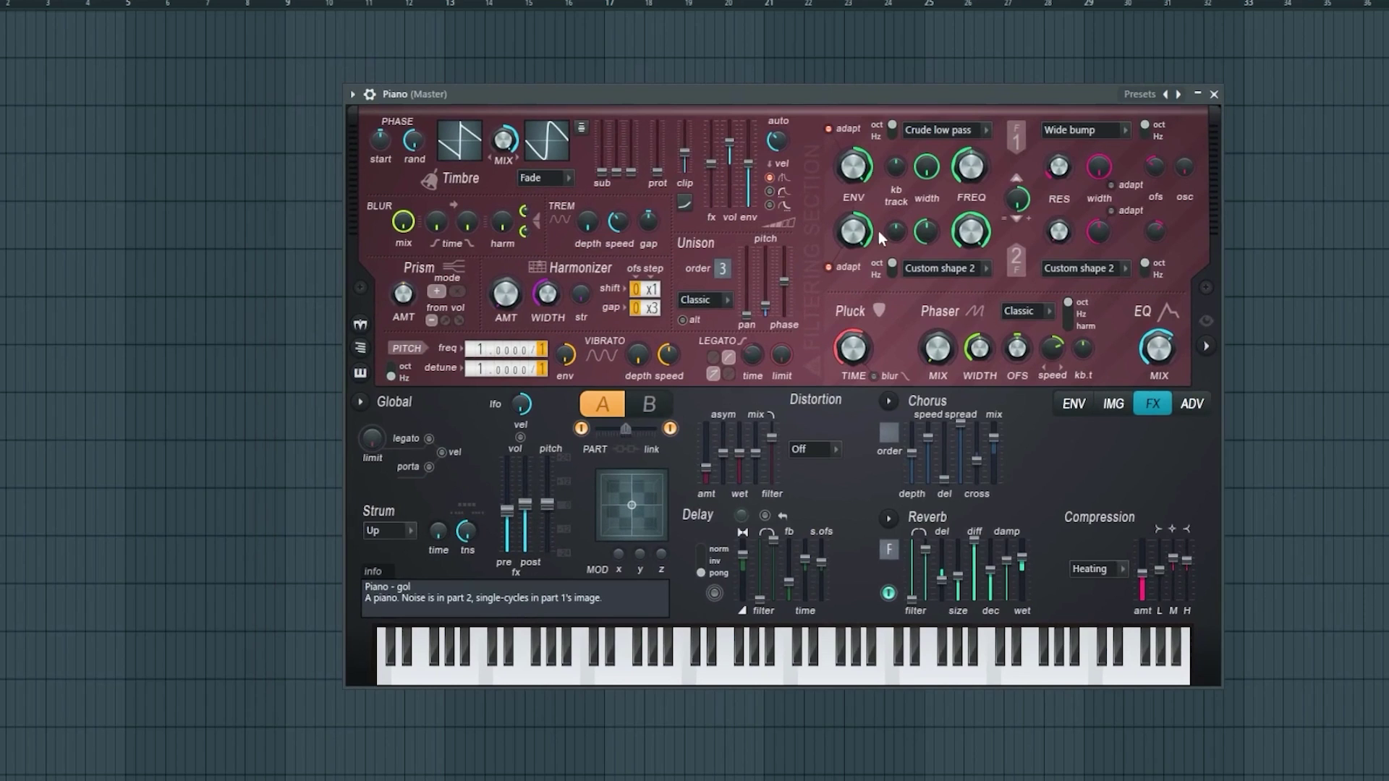
# Step: Switch Harmor's lower panel to the ENV page, then to the IMG spectrogram page
pyautogui.click(1081, 409)
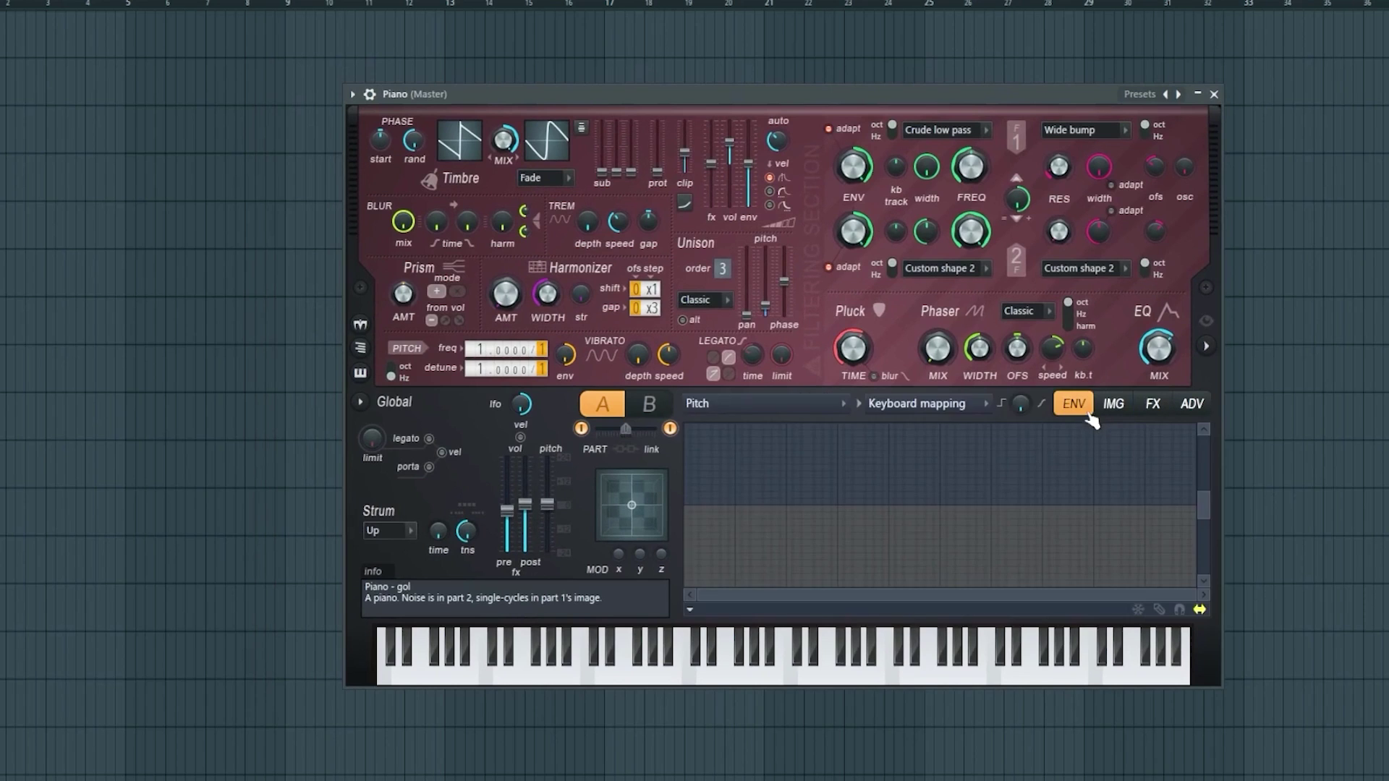
pyautogui.click(1114, 405)
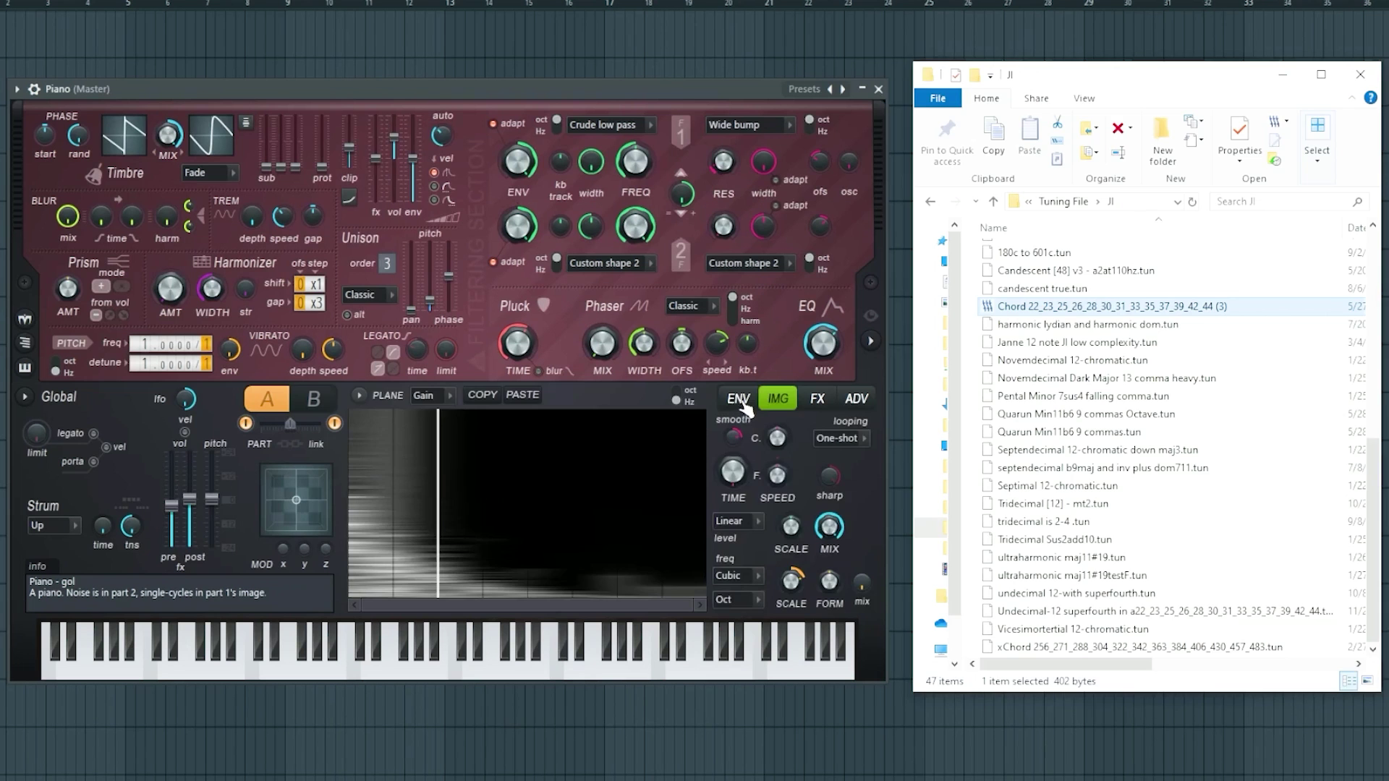
# Step: Target Harmor's Pitch envelope at keyboard mapping and drop the Chord .tun file from the JI folder onto it
pyautogui.moveTo(1023, 311); pyautogui.dragTo(424, 429)
pyautogui.click(437, 398)
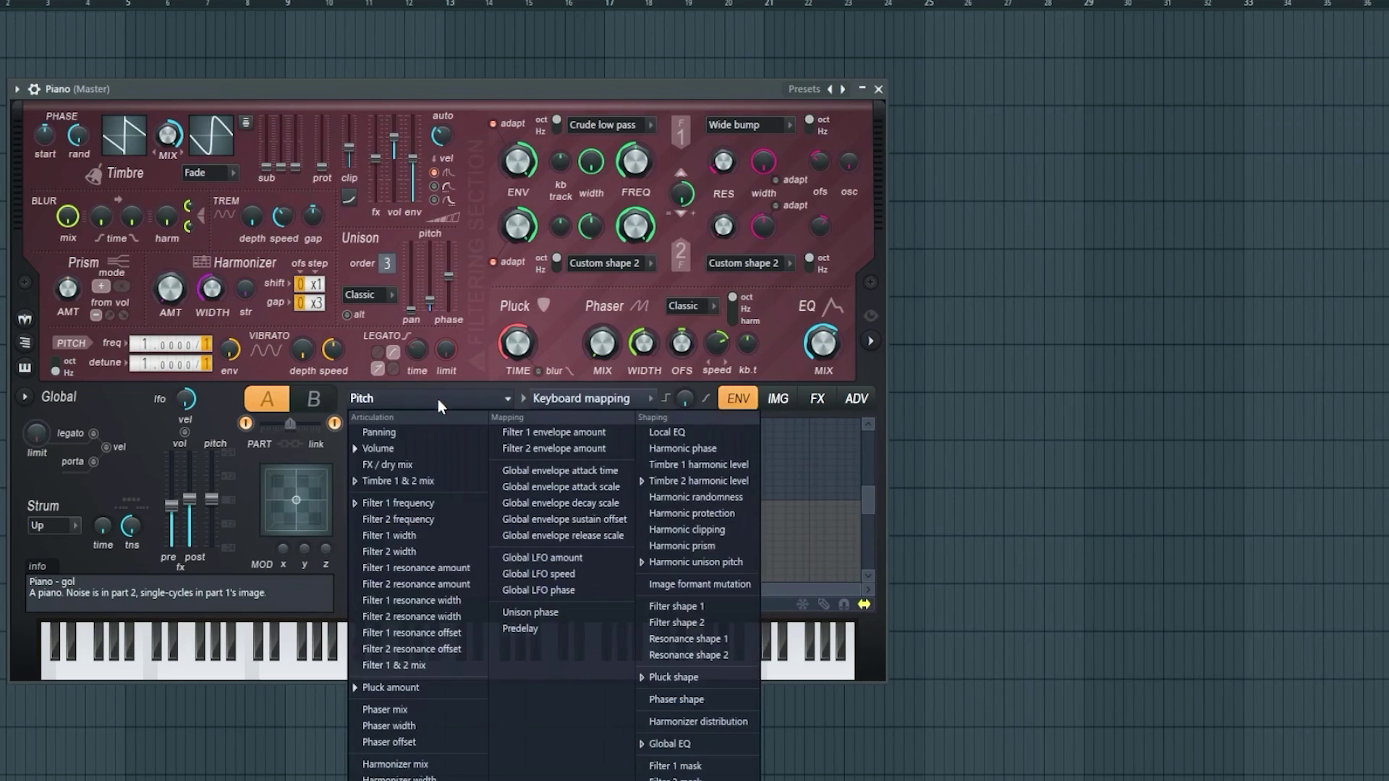
pyautogui.click(609, 398)
pyautogui.click(609, 399)
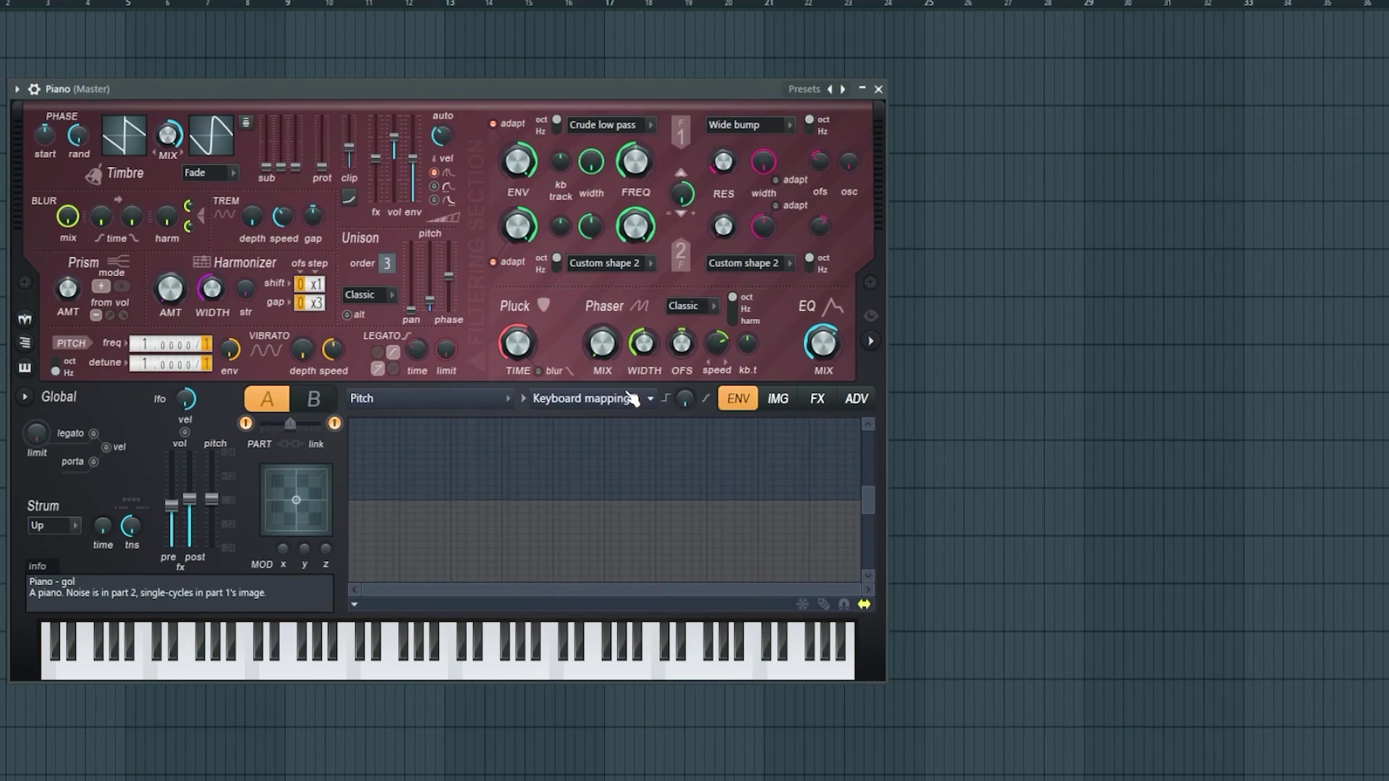
pyautogui.hotkey('alt', 'Tab')
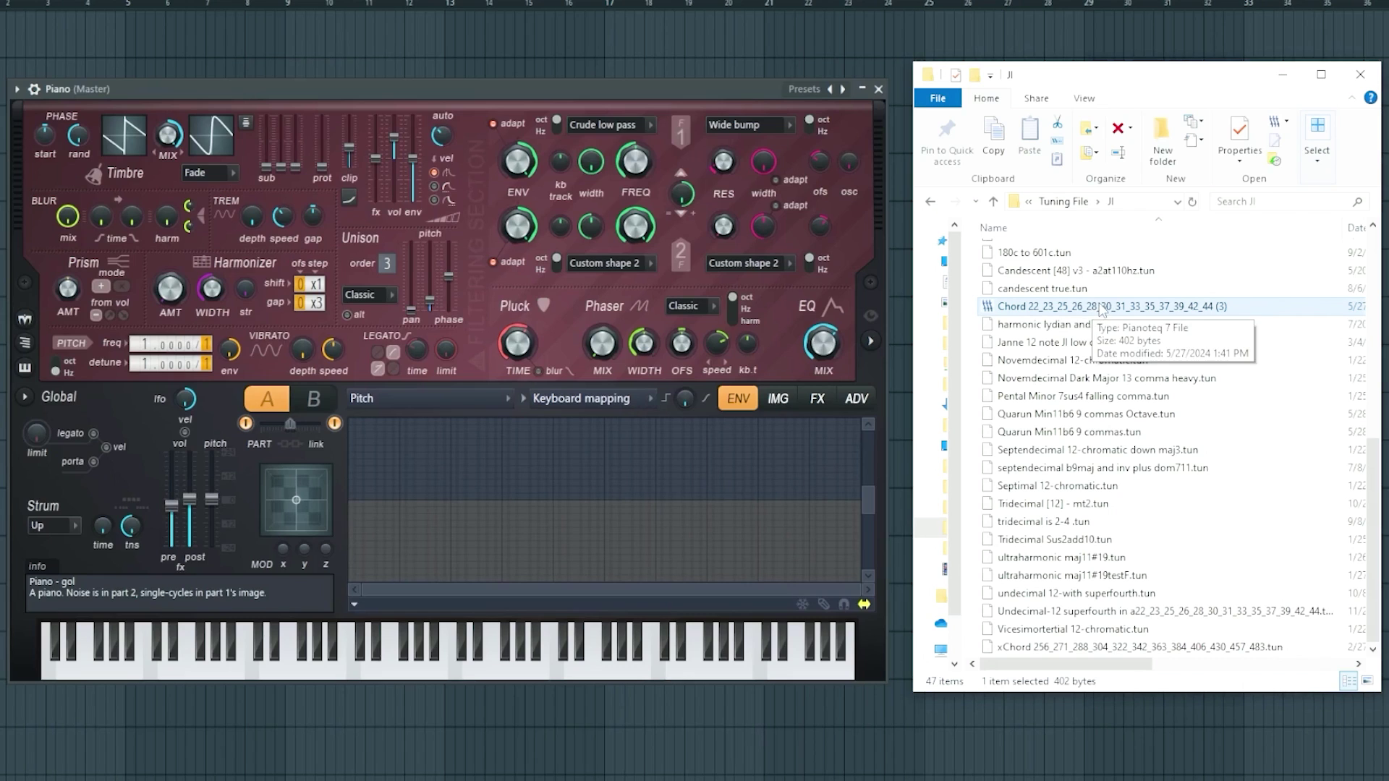
pyautogui.moveTo(1094, 311); pyautogui.dragTo(859, 500)
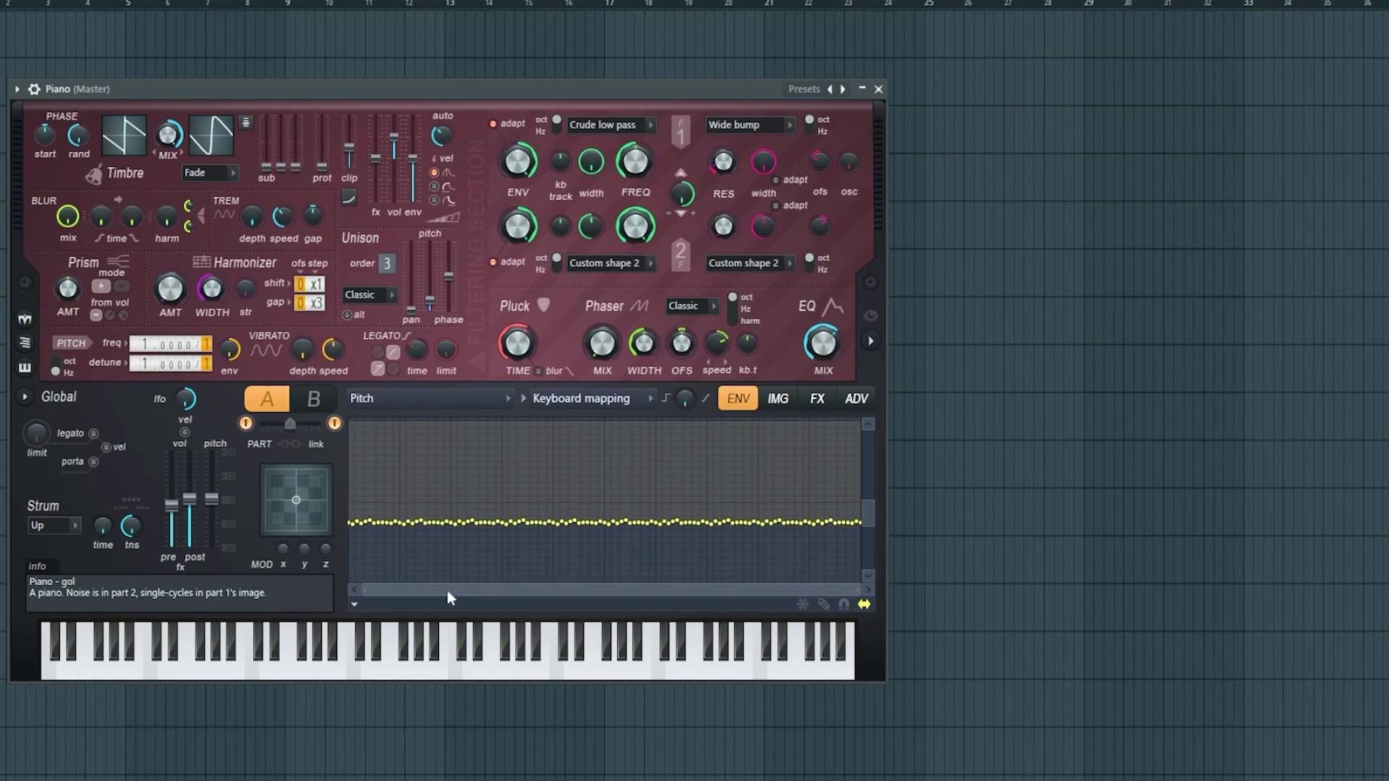